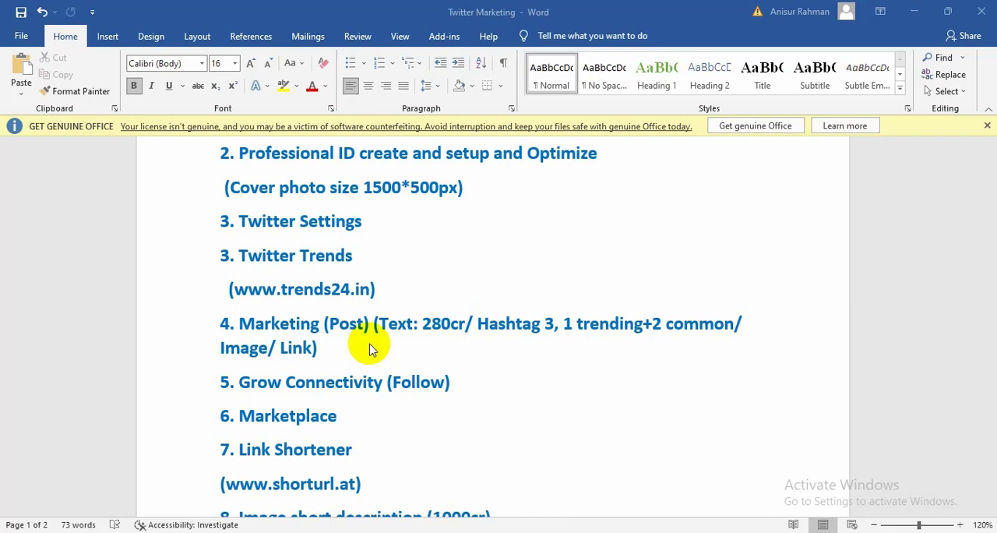
Step: Read the Twitter Marketing outline down to the Twitter ads item and switch to Chrome to view the Twitter Ads welcome page
scroll(409, 349, down, 10)
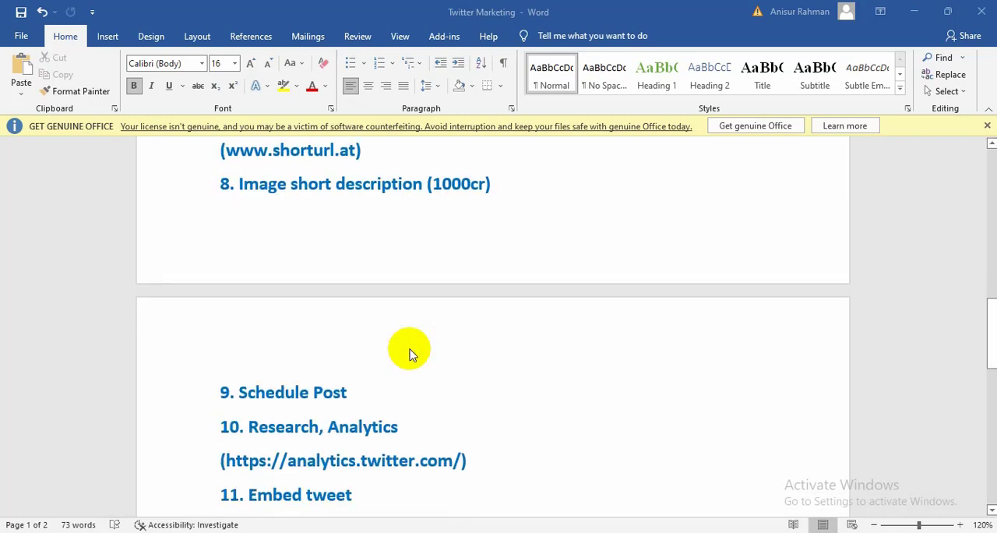
scroll(411, 354, down, 1)
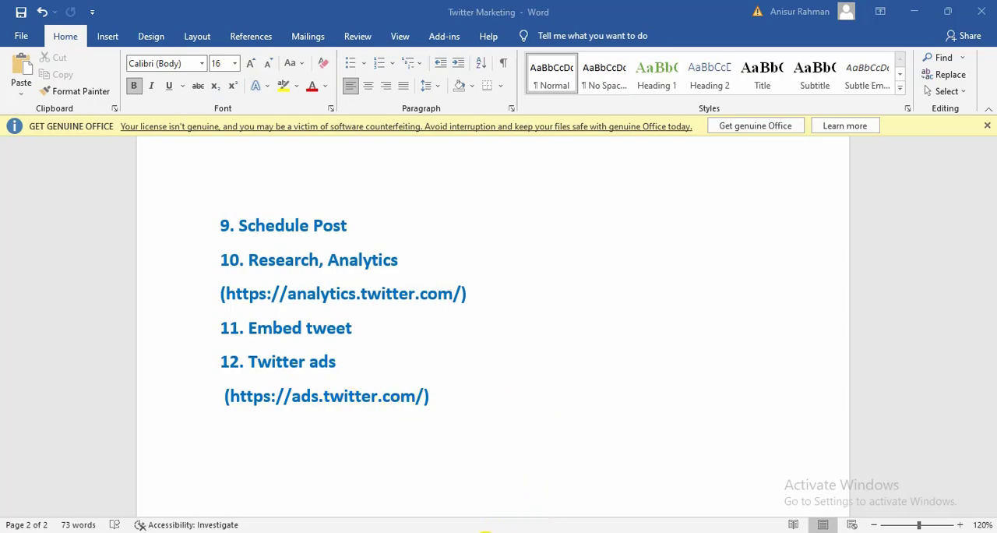
click(485, 532)
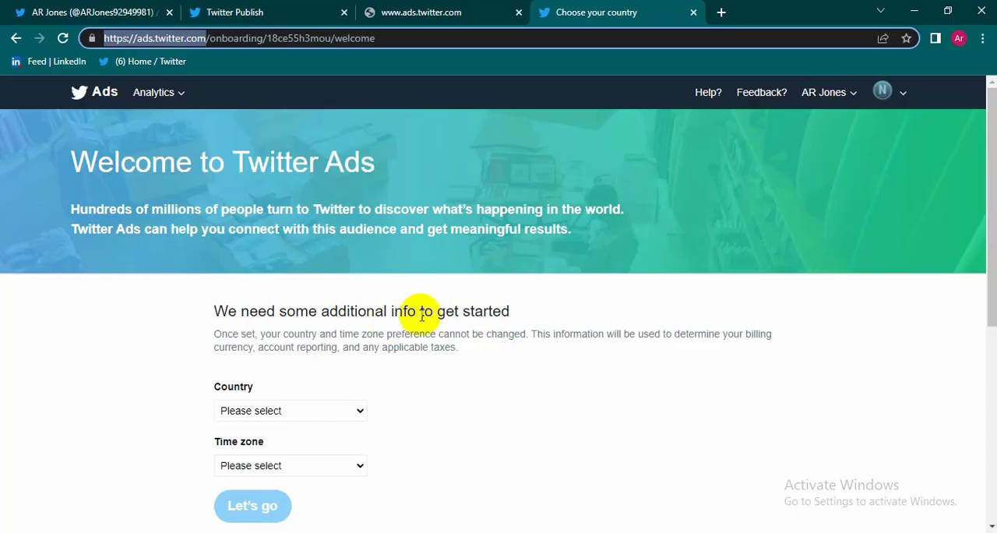
scroll(448, 293, down, 1)
scroll(448, 293, down, 3)
scroll(411, 304, up, 3)
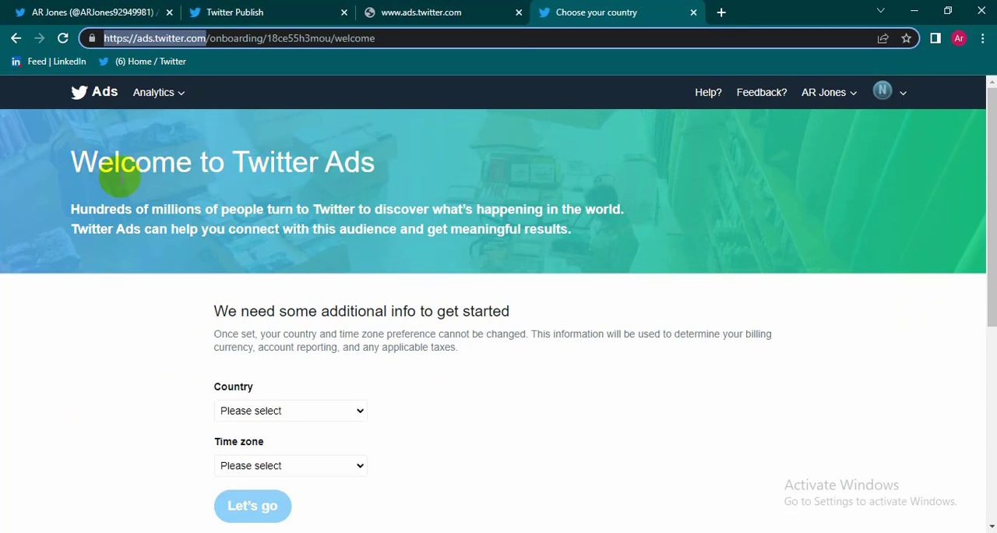
click(519, 13)
click(272, 8)
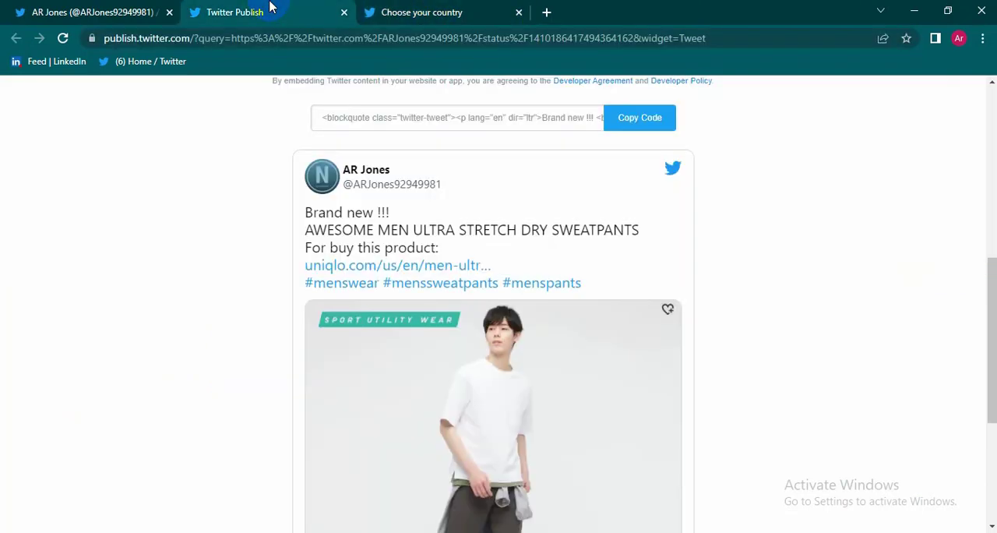
click(344, 13)
click(36, 8)
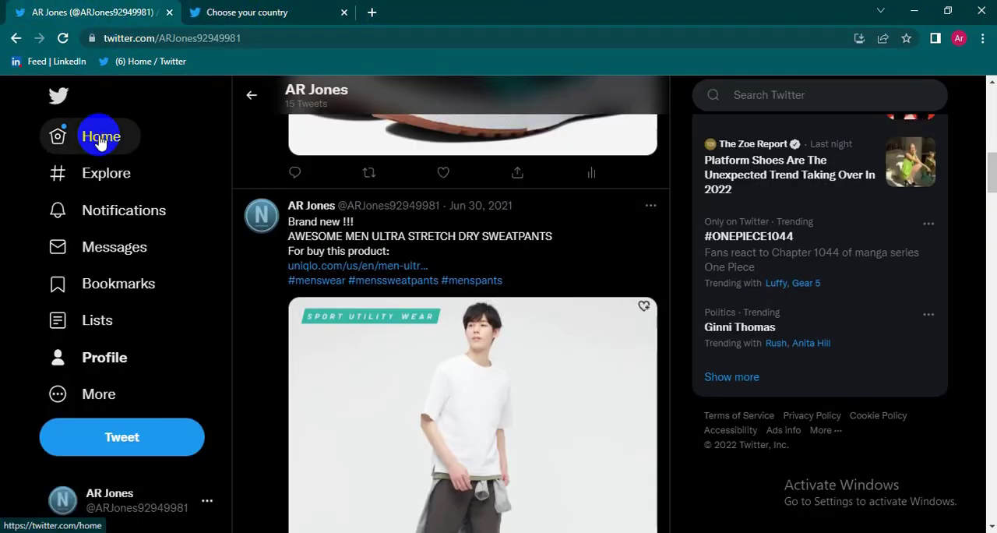
click(99, 140)
click(234, 11)
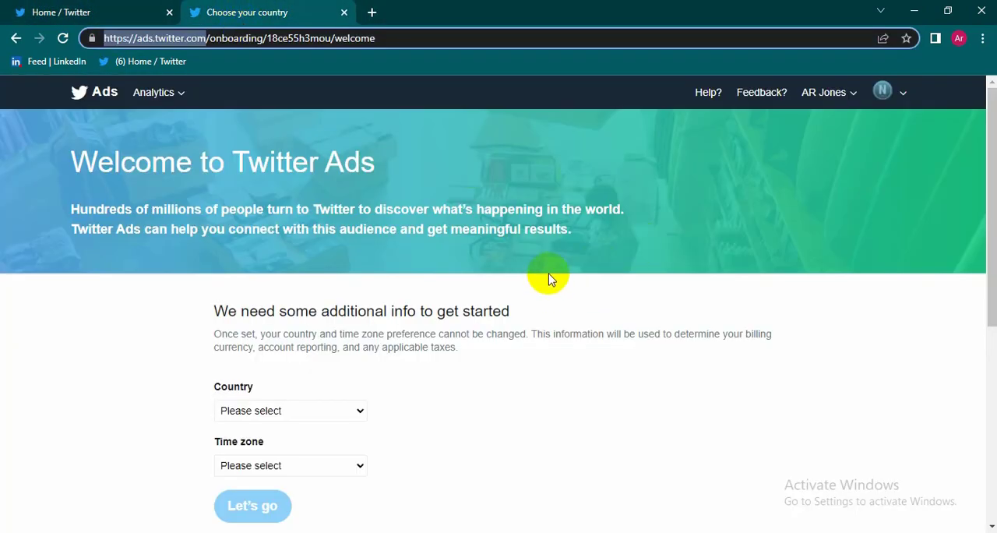
Step: Look over the Twitter Ads welcome page and switch to Word to check the outline's Twitter ads address
scroll(544, 286, down, 3)
scroll(544, 285, up, 3)
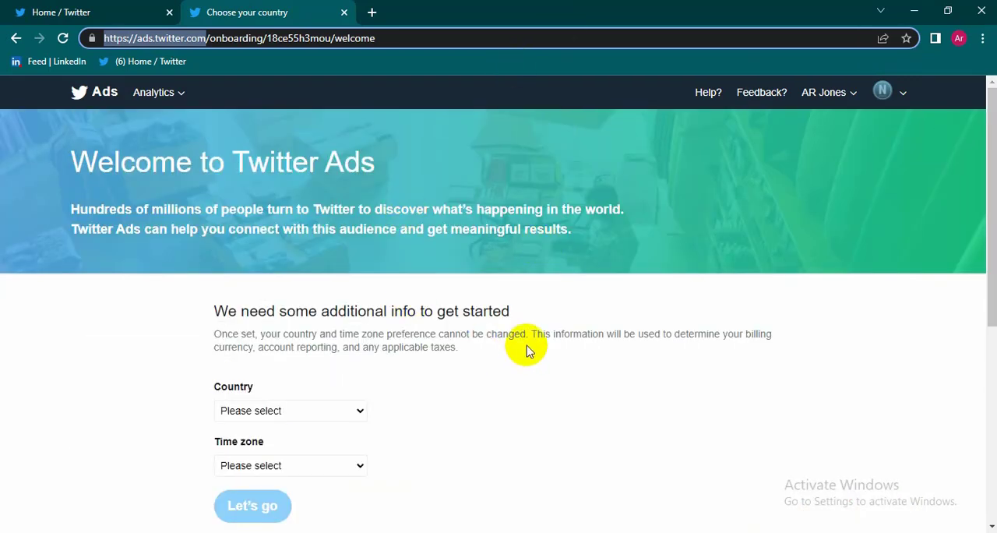
click(341, 528)
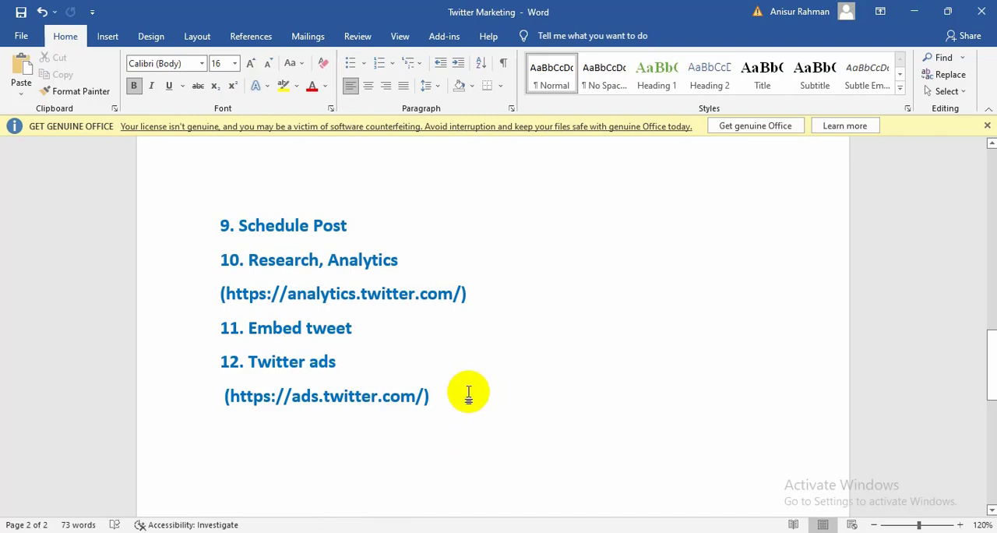
key(Return)
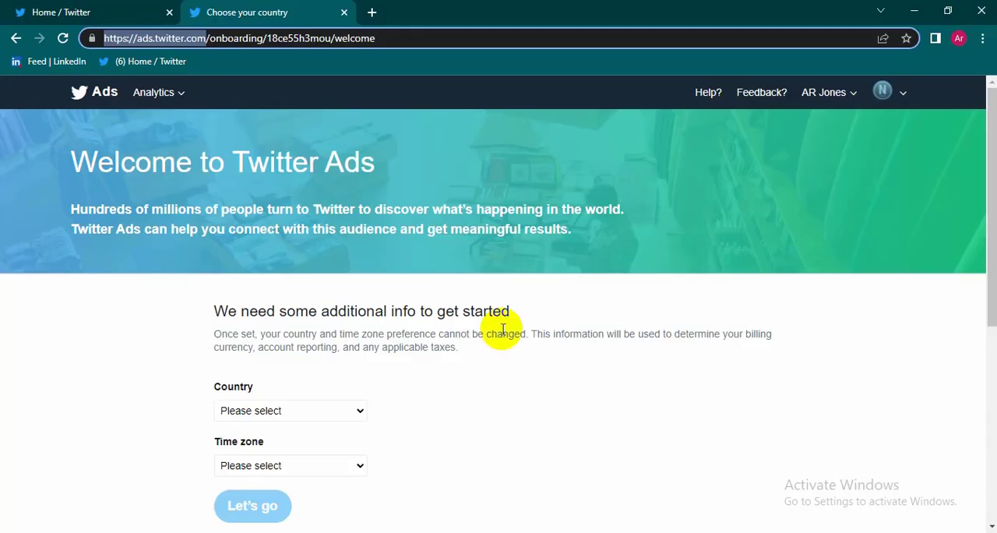
Step: Set the ad account's country to Bangladesh in Chrome and proceed to creating a campaign
scroll(425, 323, down, 1)
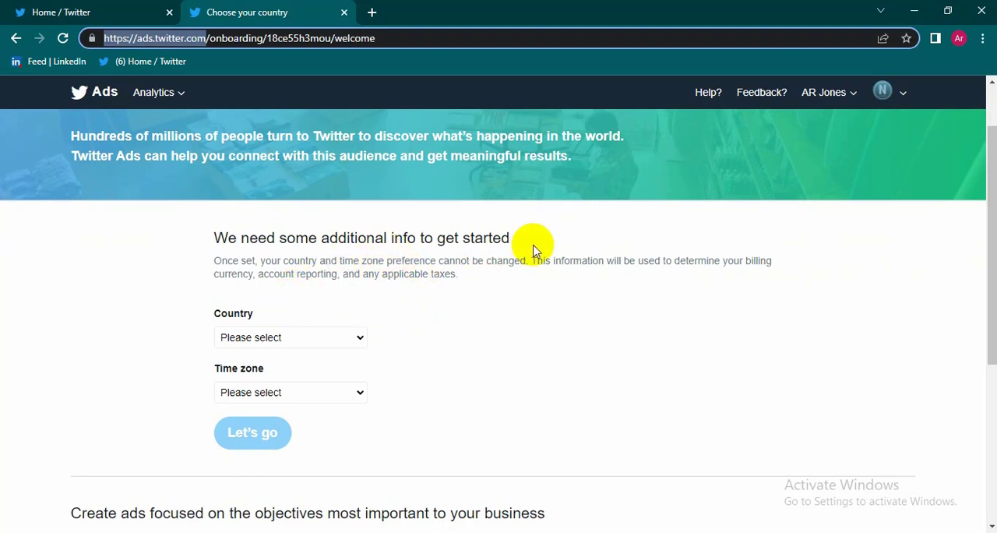
click(347, 340)
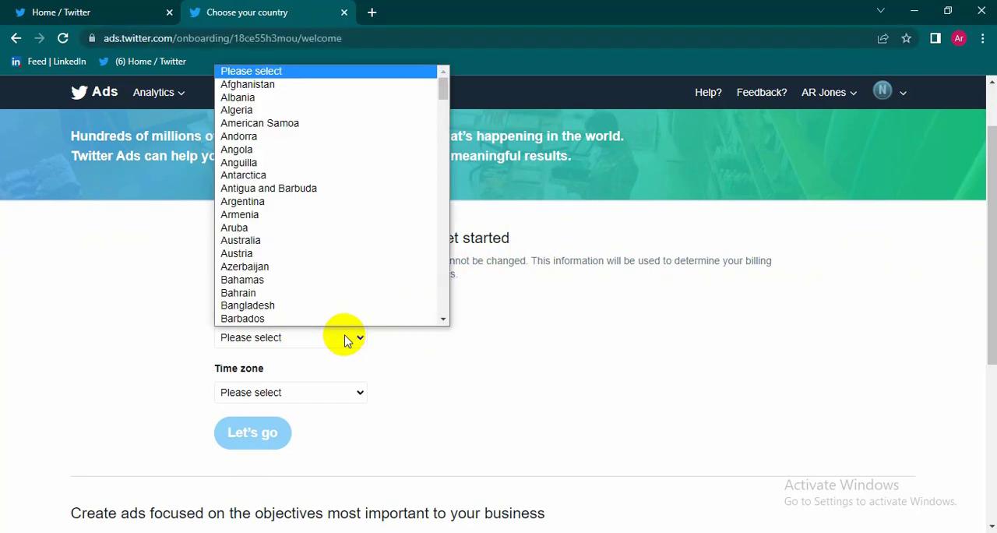
click(279, 305)
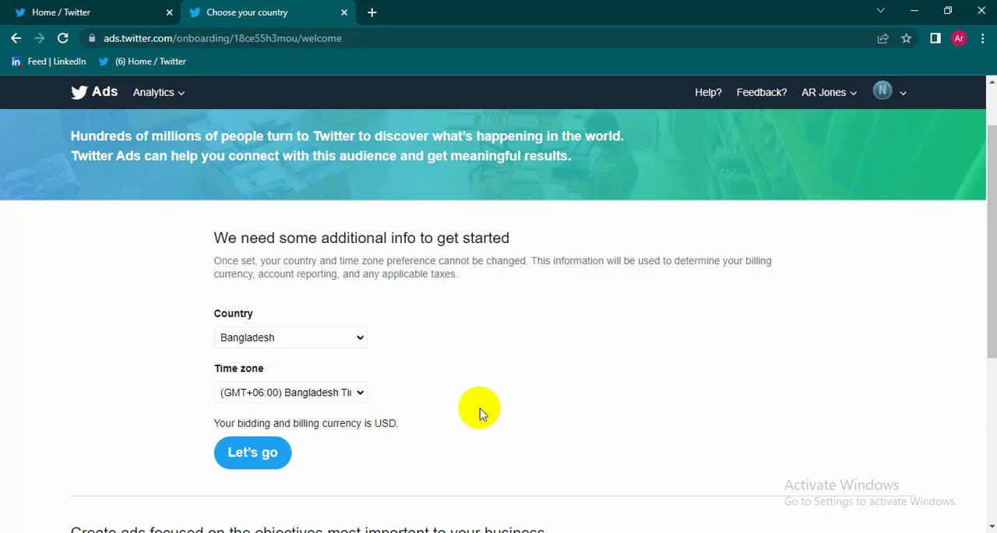
scroll(479, 409, down, 1)
scroll(395, 359, down, 3)
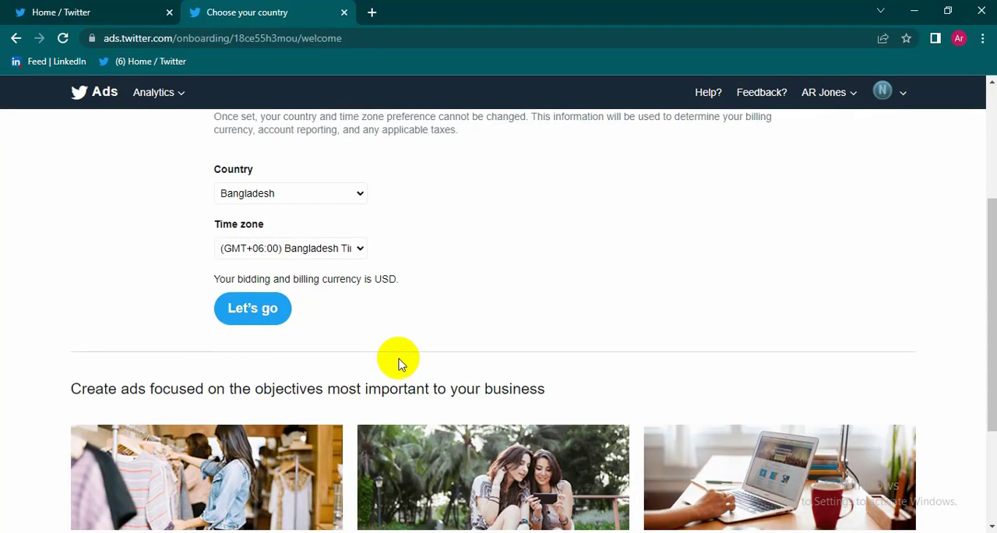
scroll(345, 402, up, 4)
click(269, 434)
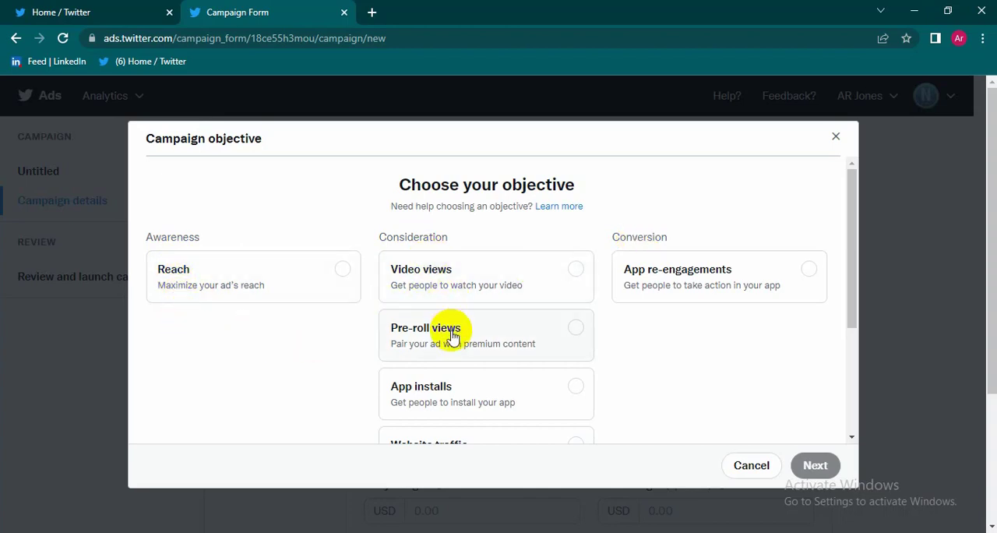
Step: Choose Reach as the campaign objective and continue to the campaign details
scroll(423, 348, down, 1)
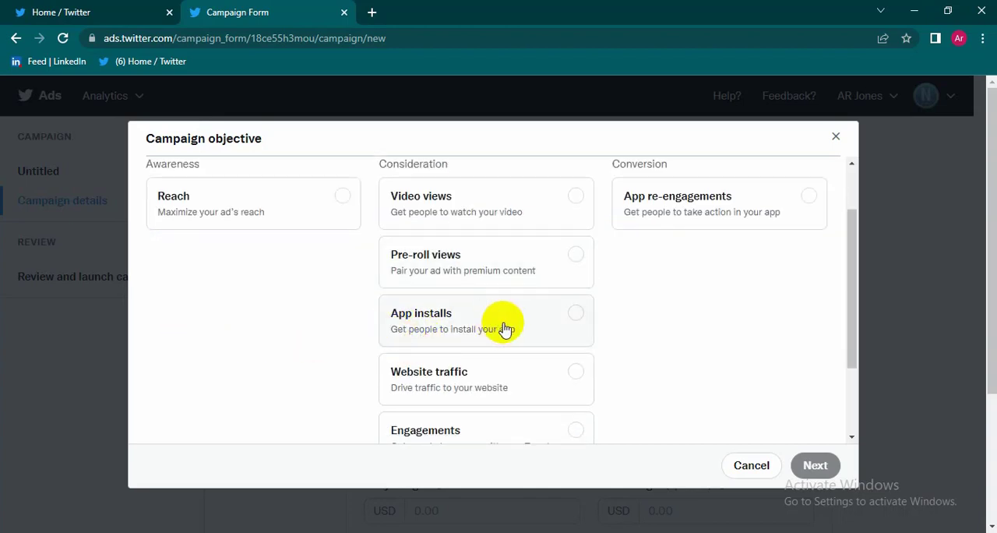
scroll(467, 366, down, 2)
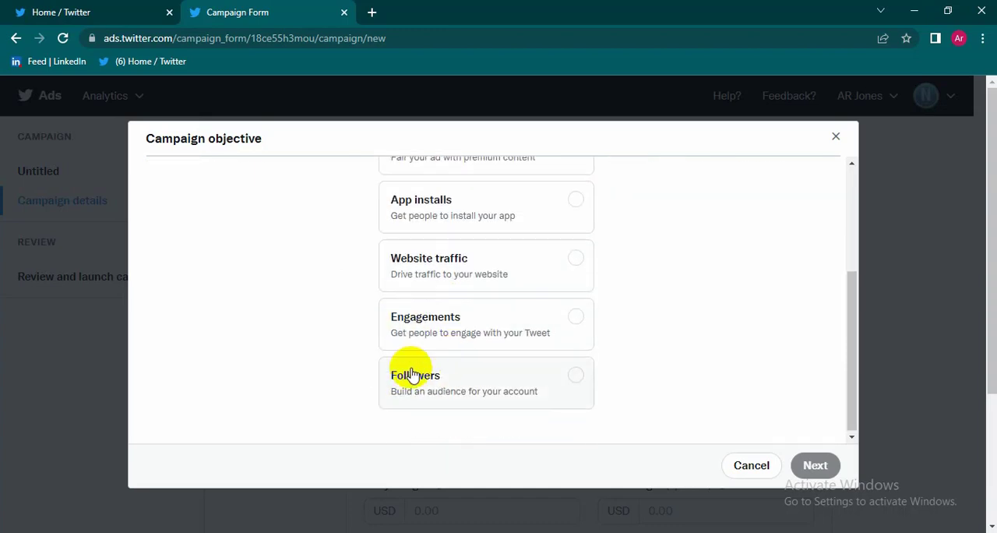
scroll(561, 264, up, 3)
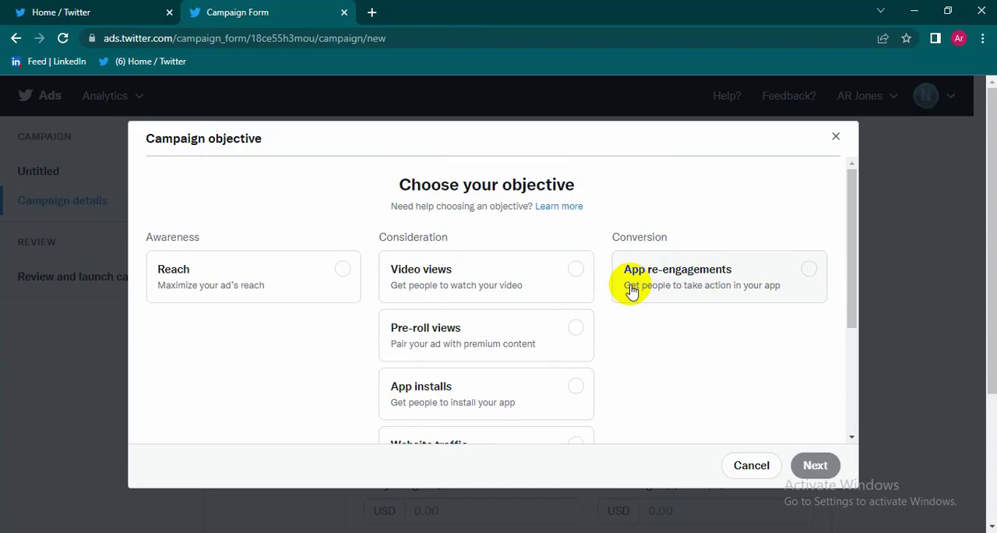
scroll(425, 293, down, 3)
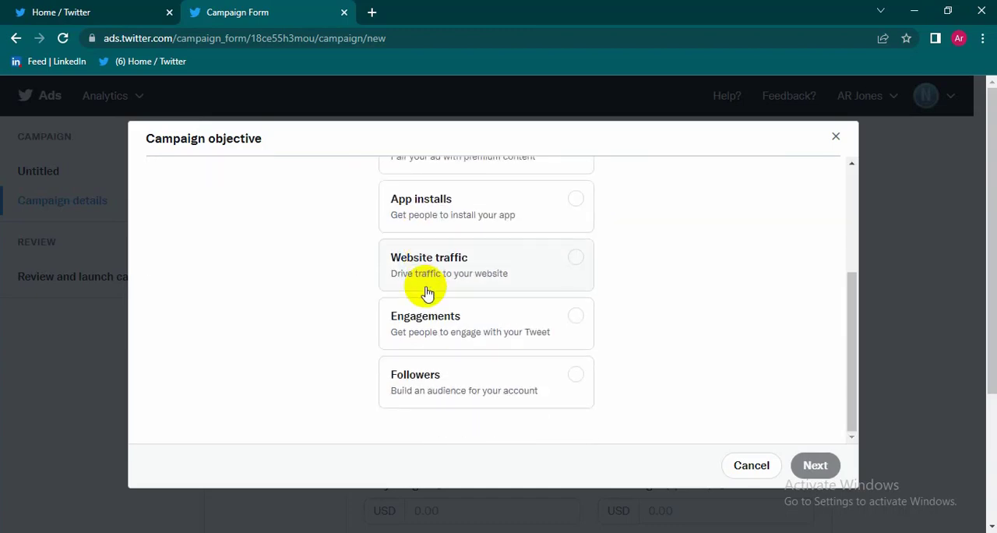
scroll(427, 293, up, 3)
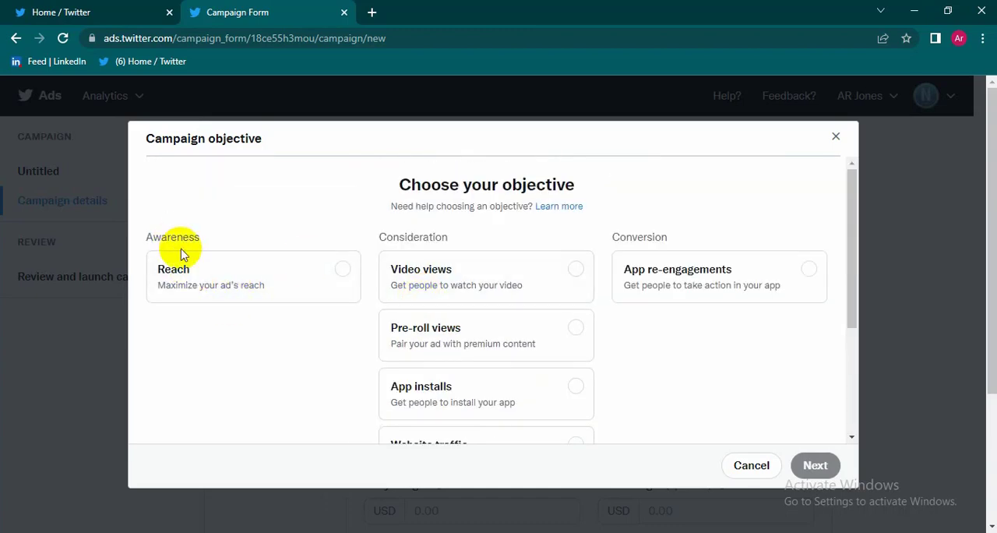
scroll(390, 296, down, 3)
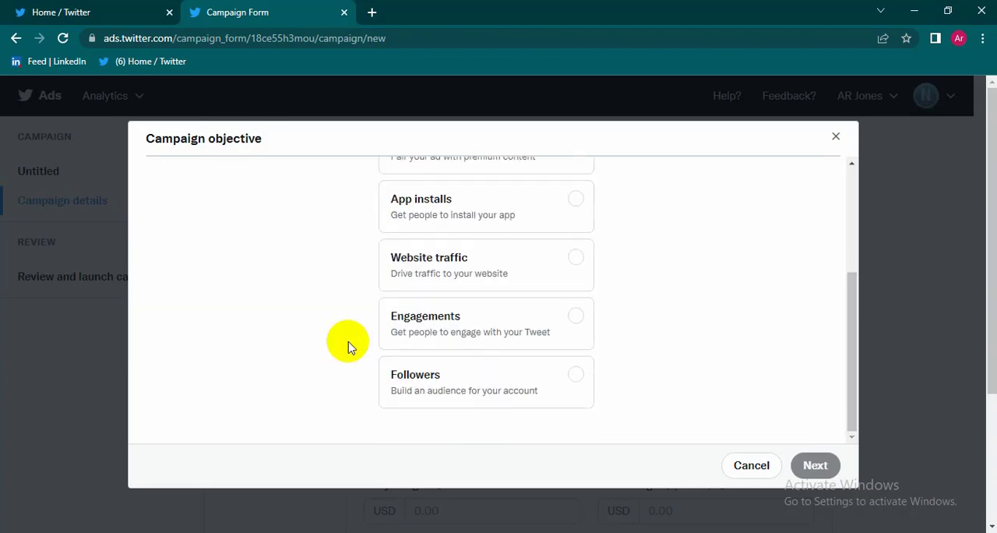
scroll(348, 346, up, 3)
click(343, 268)
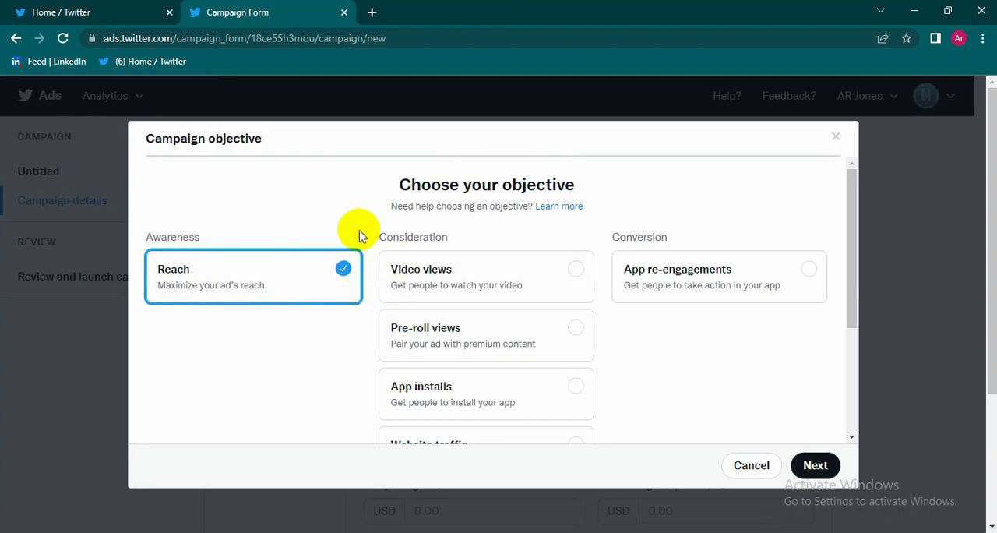
click(818, 465)
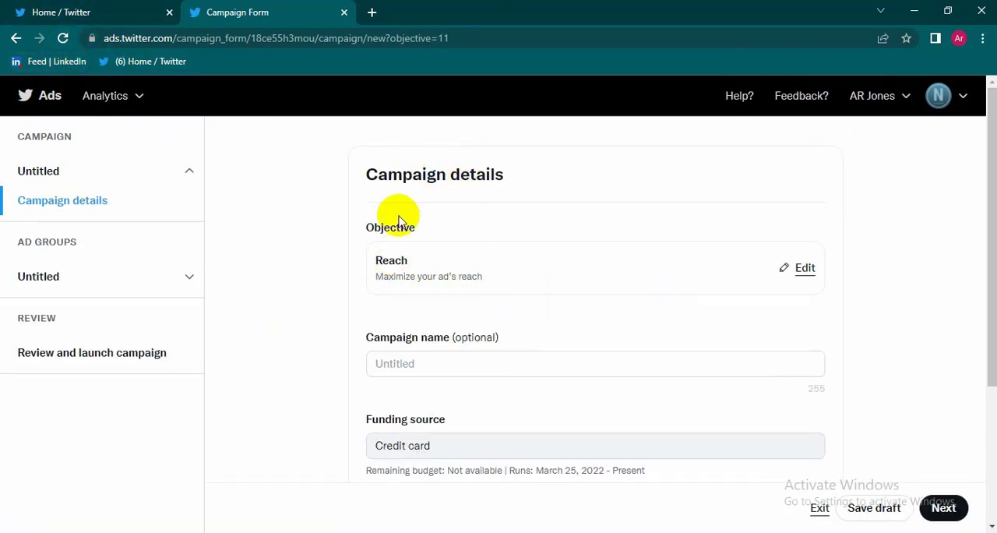
Step: Set the campaign's total budget to 10 USD and name the campaign Zappos
scroll(437, 285, down, 1)
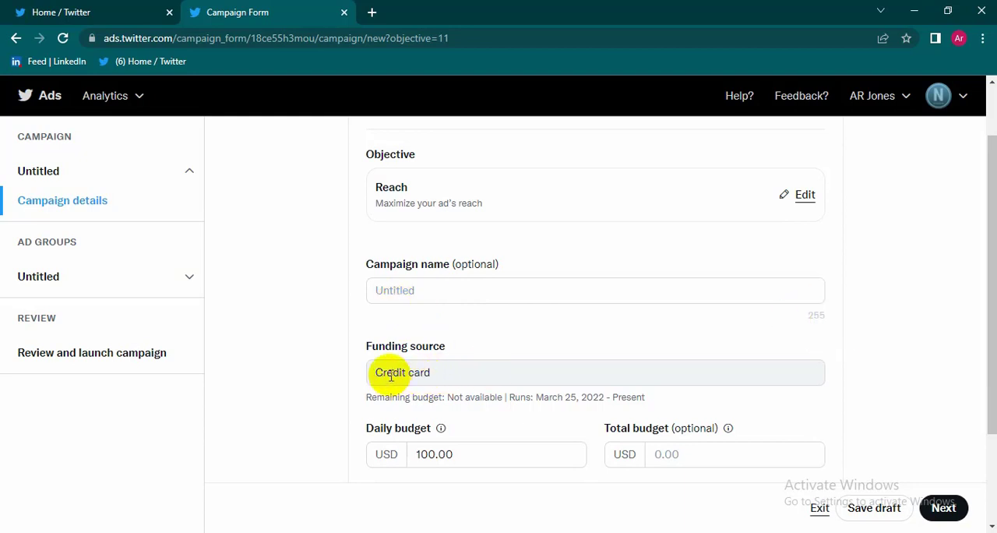
scroll(506, 366, down, 1)
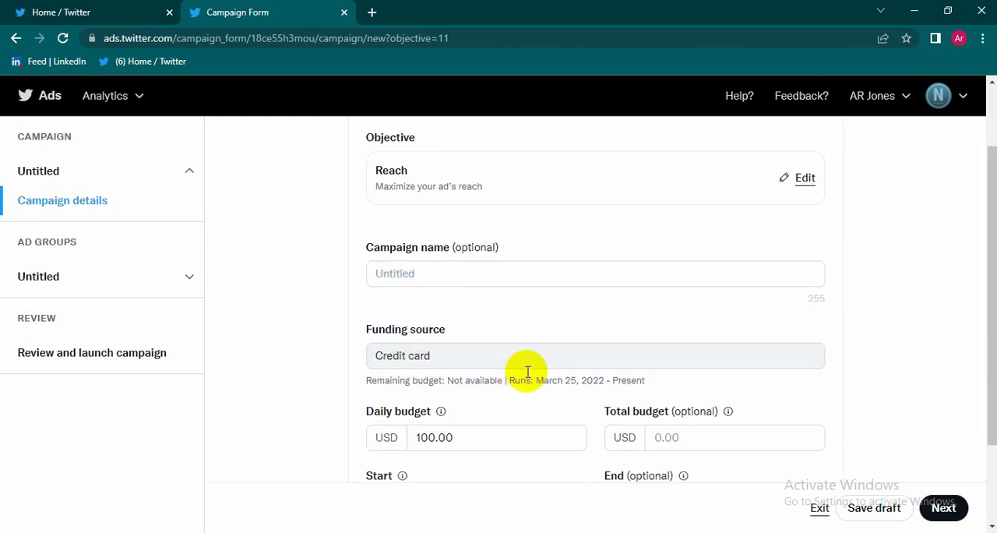
scroll(500, 375, up, 2)
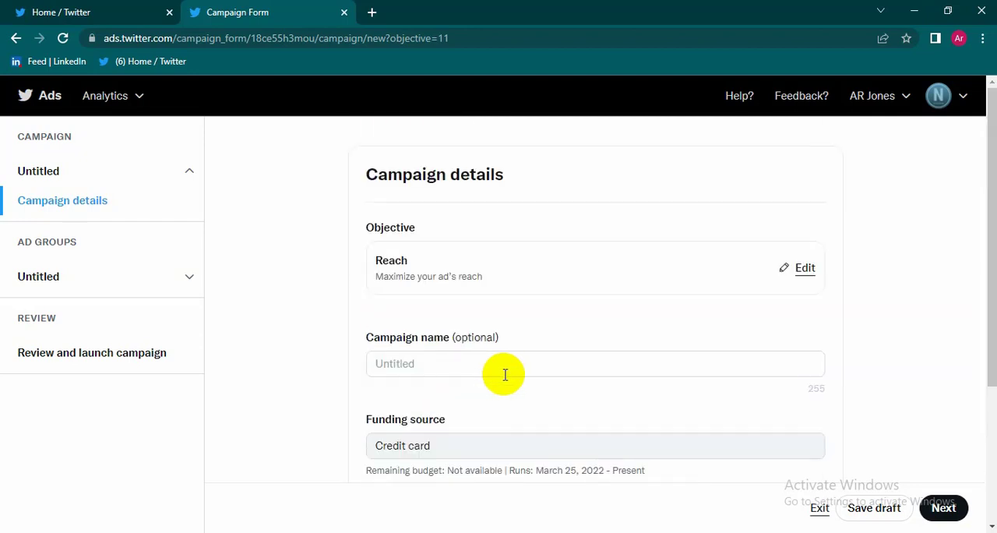
scroll(504, 375, down, 1)
scroll(506, 378, down, 1)
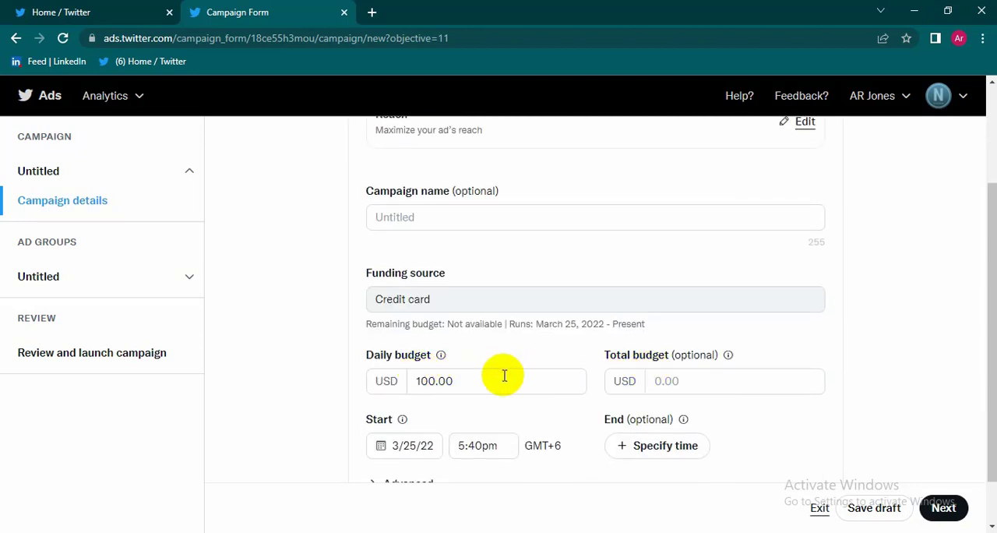
scroll(505, 373, down, 1)
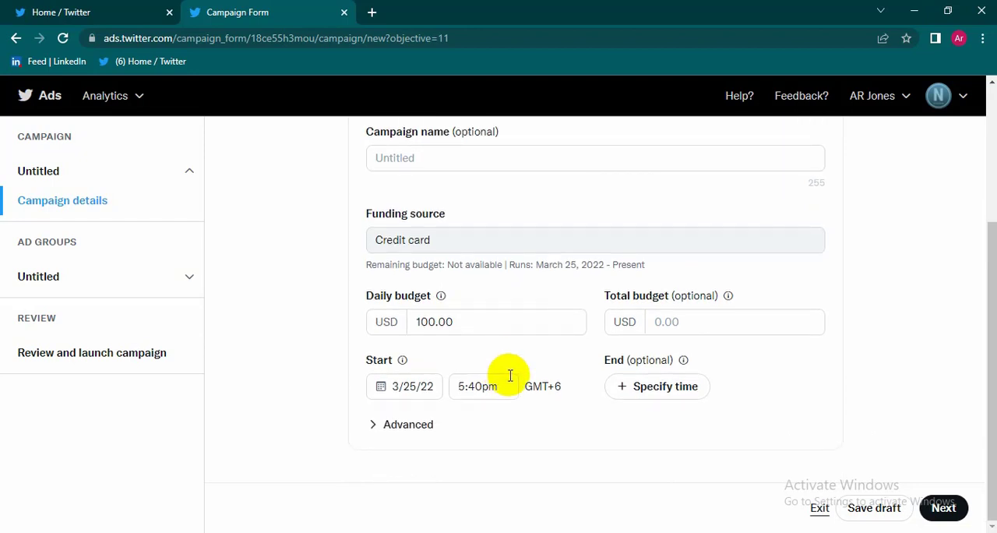
click(704, 327)
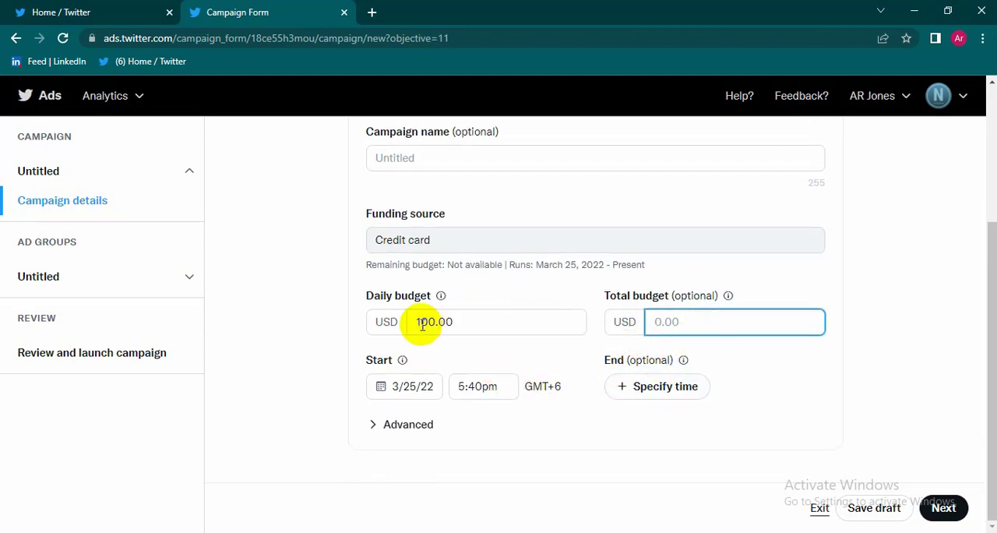
scroll(421, 324, up, 1)
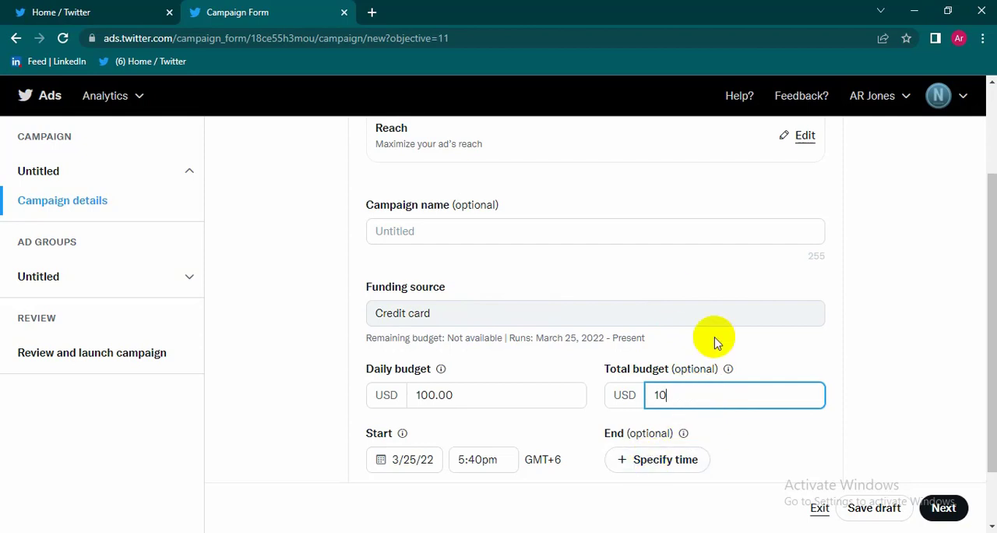
scroll(568, 319, up, 3)
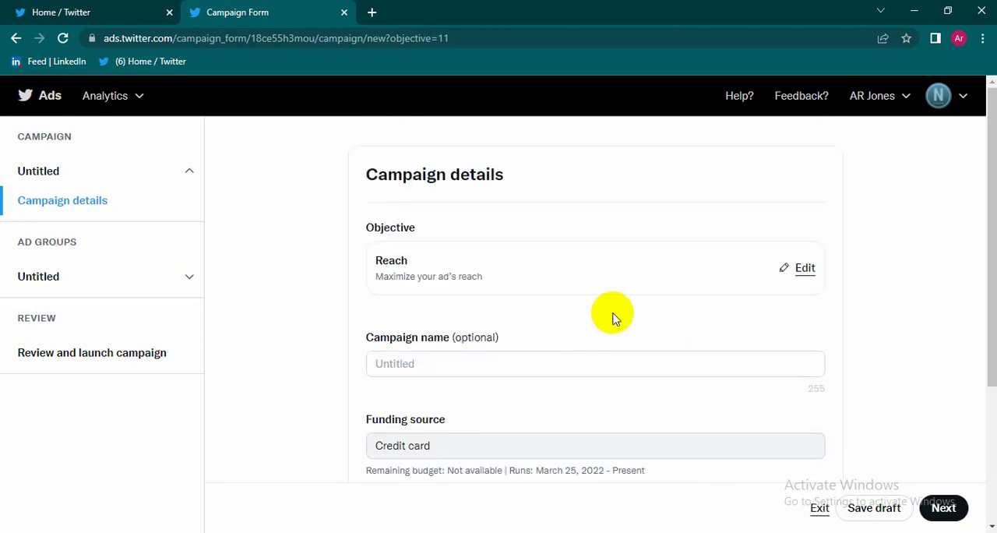
click(473, 369)
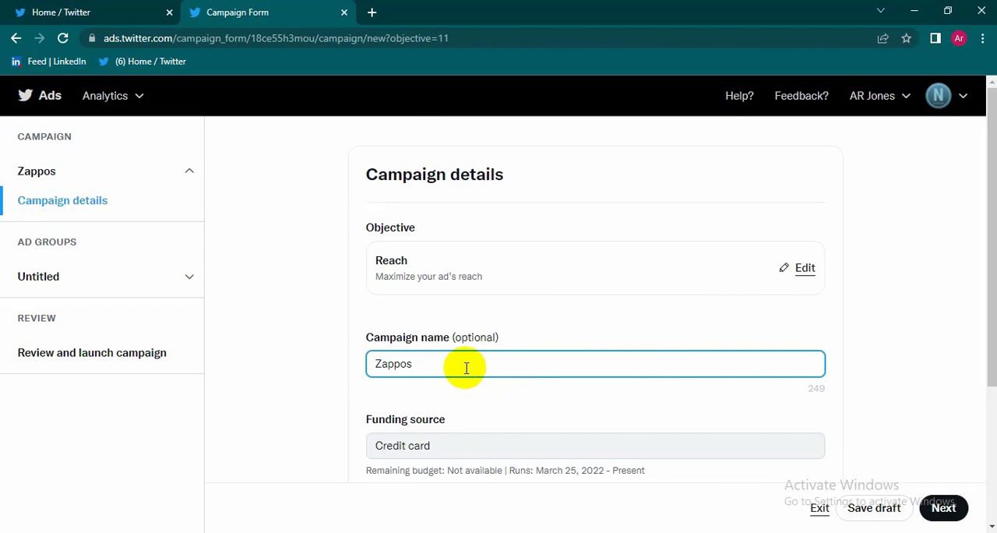
Step: Set the campaign's start date to March 26, 2022 and expand the advanced pacing options
scroll(600, 331, down, 2)
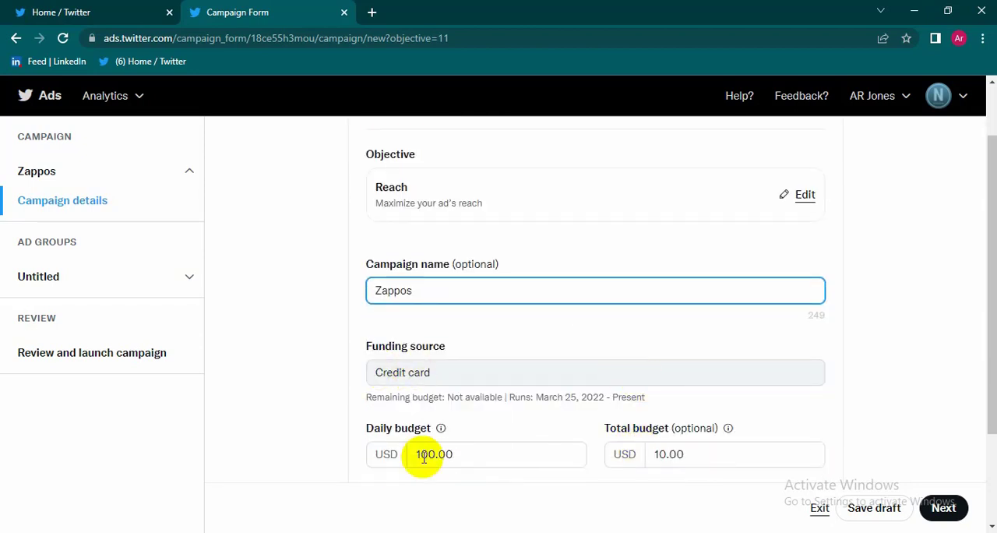
scroll(672, 414, down, 2)
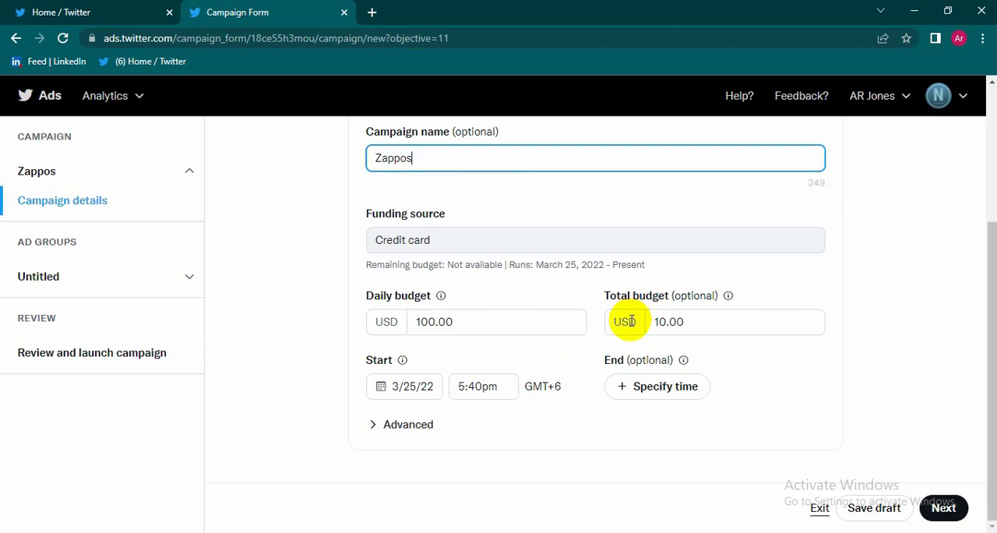
click(399, 397)
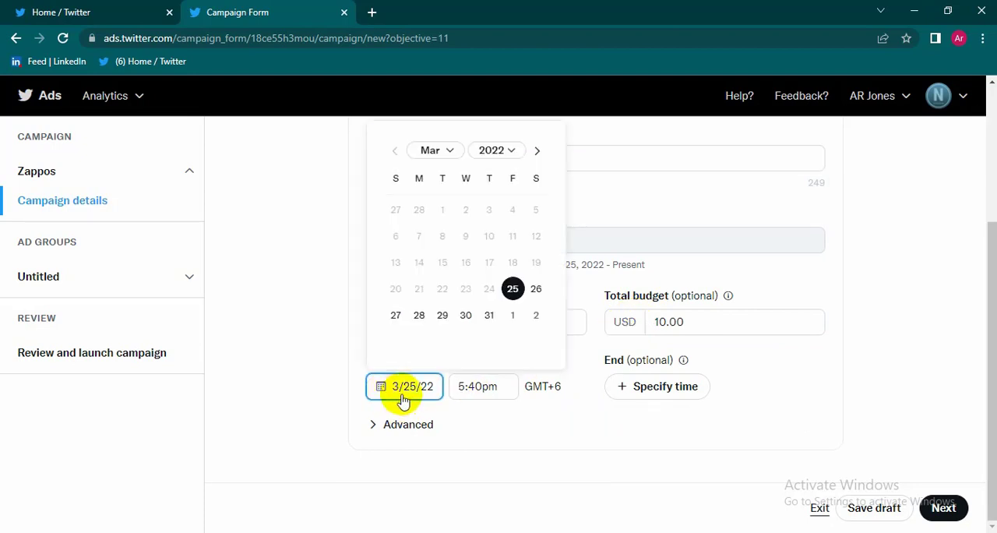
click(538, 290)
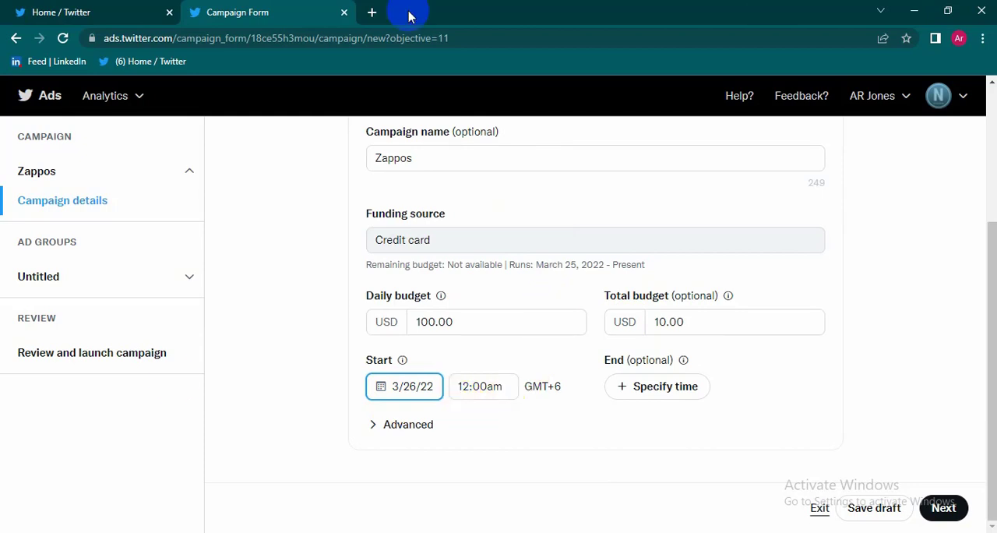
click(413, 427)
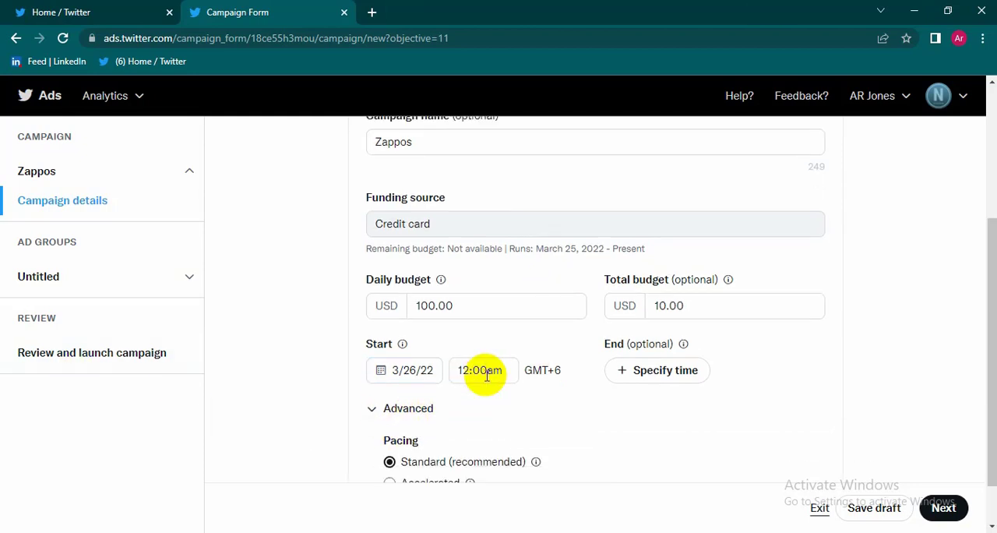
scroll(485, 370, down, 1)
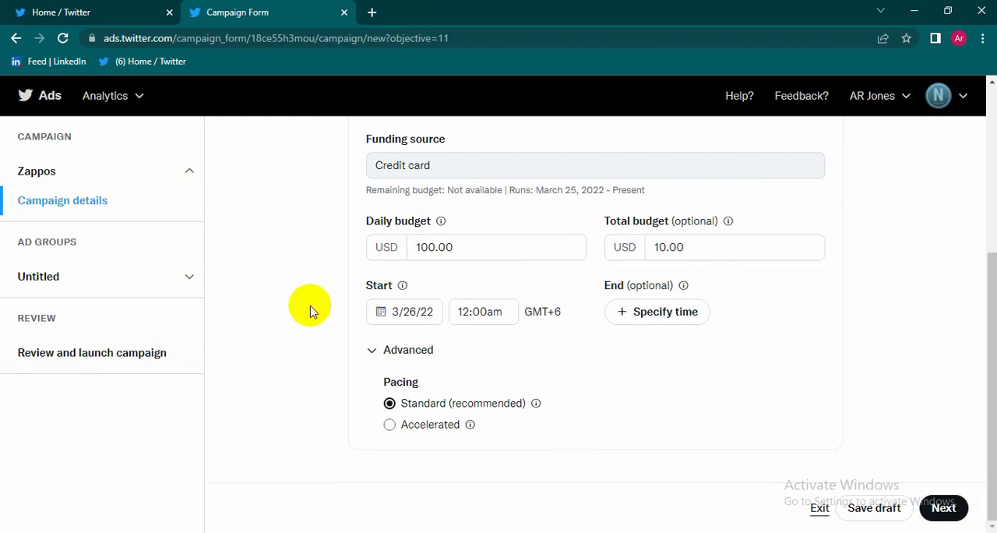
Step: Add a campaign end time of 4/19/22 at 12:00am and continue to the ad group details
click(633, 315)
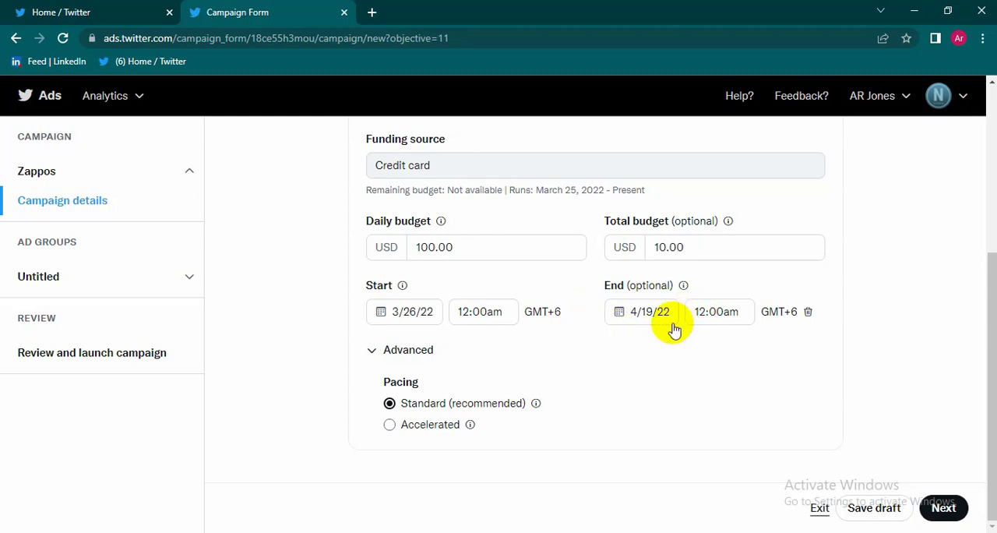
scroll(784, 417, up, 3)
scroll(919, 475, down, 3)
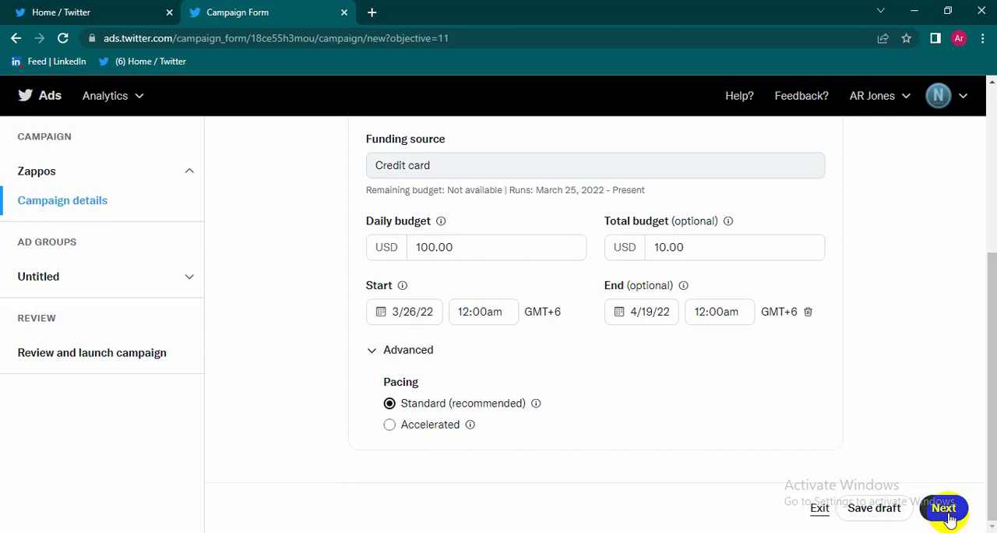
click(947, 517)
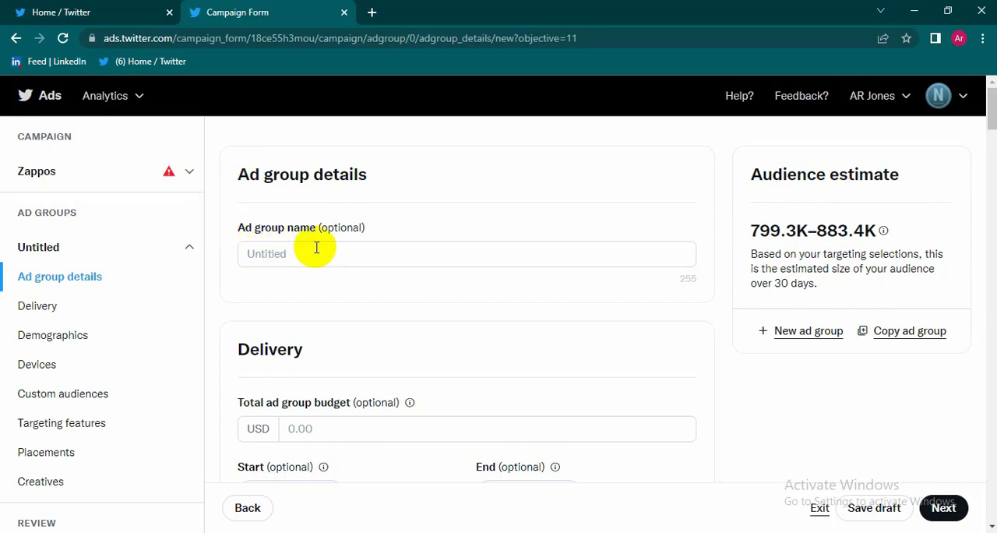
Step: Review the ad group's name and delivery settings, including budget, goal, bid strategy, pay-by method and frequency cap
scroll(438, 340, down, 2)
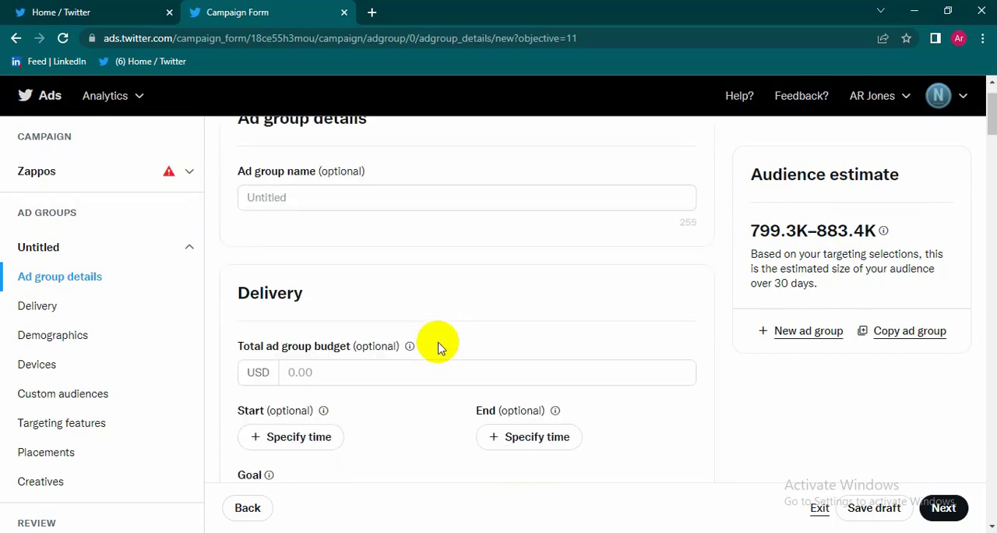
scroll(439, 348, down, 1)
scroll(434, 350, up, 1)
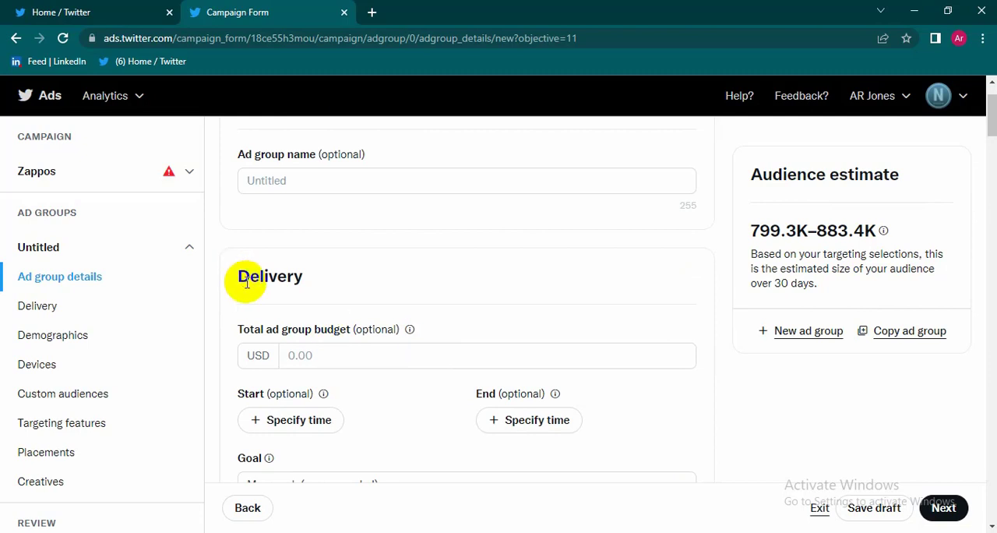
scroll(246, 282, down, 1)
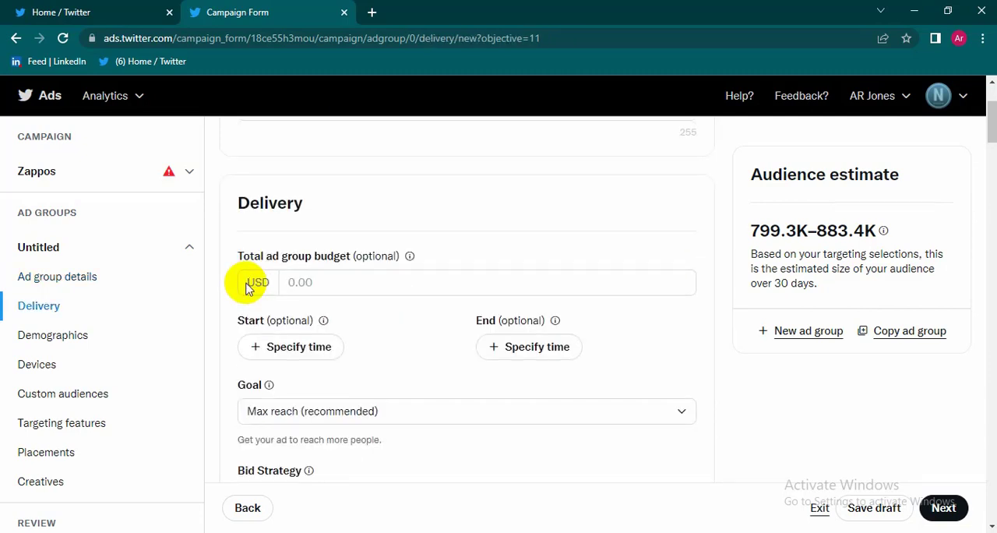
scroll(311, 301, down, 2)
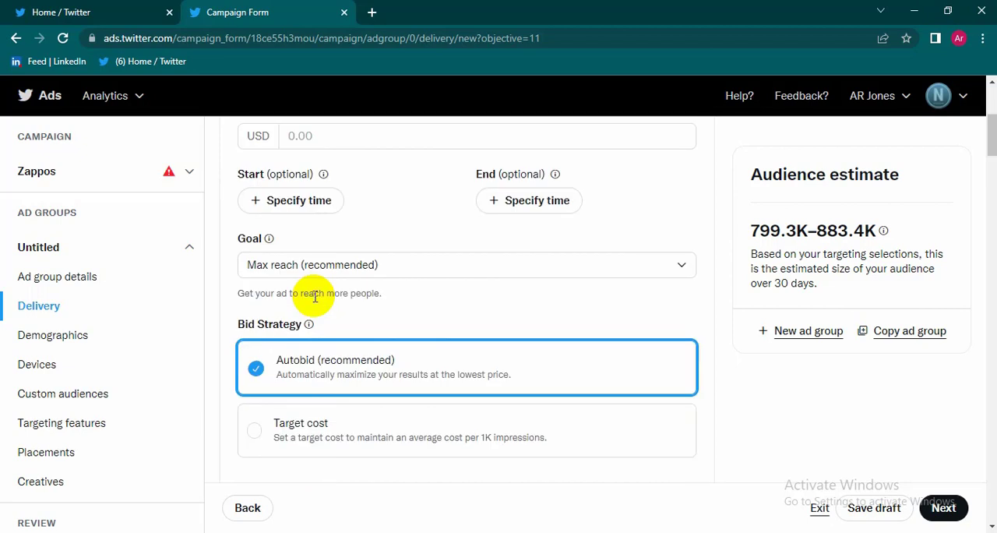
scroll(288, 316, down, 2)
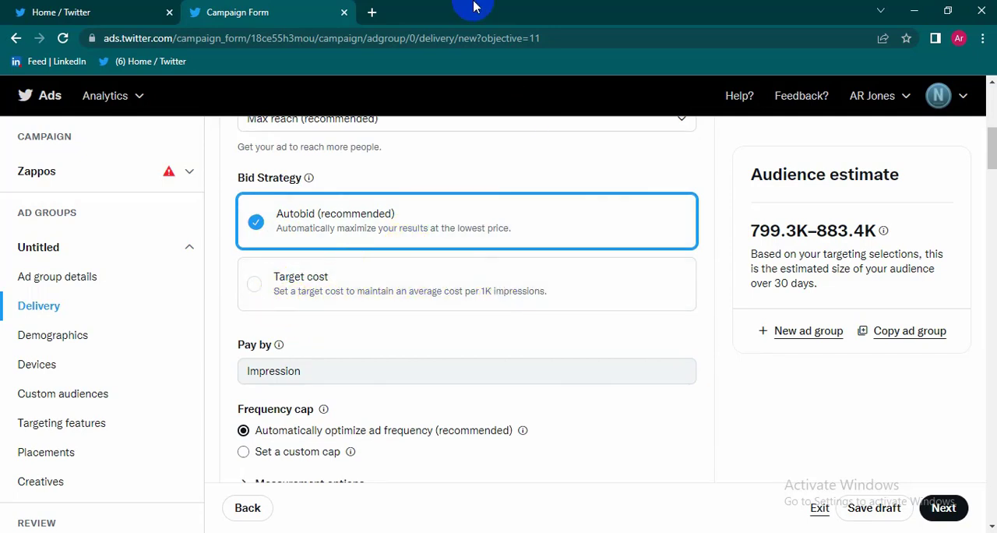
scroll(432, 330, down, 1)
scroll(429, 322, down, 4)
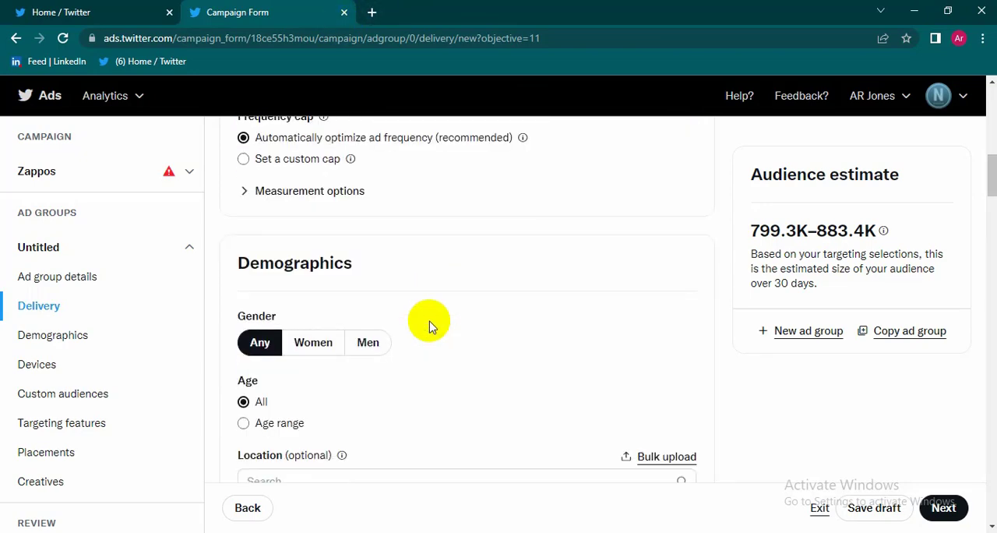
scroll(429, 322, up, 2)
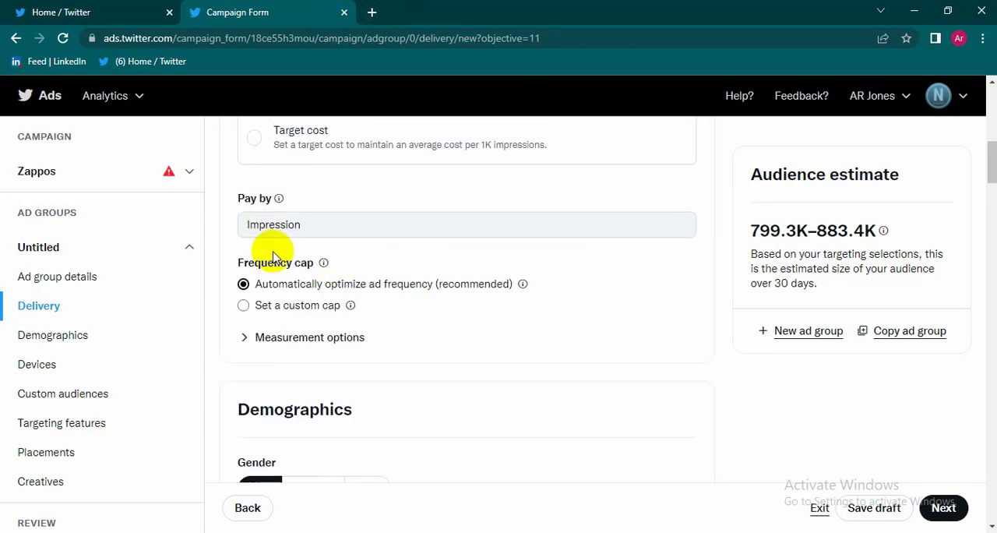
Step: Choose Any as the target gender in the ad group's demographics
scroll(261, 253, down, 1)
scroll(343, 281, down, 2)
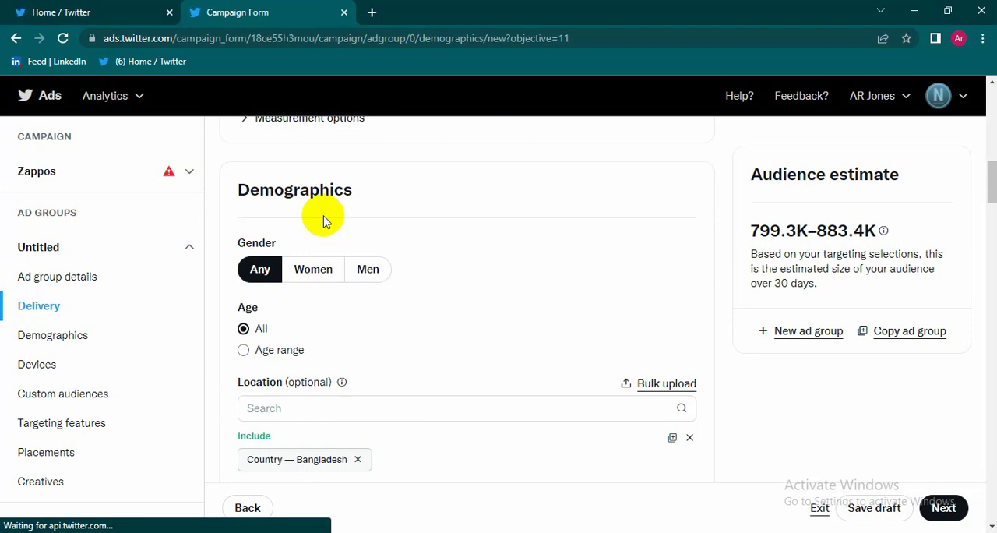
click(263, 260)
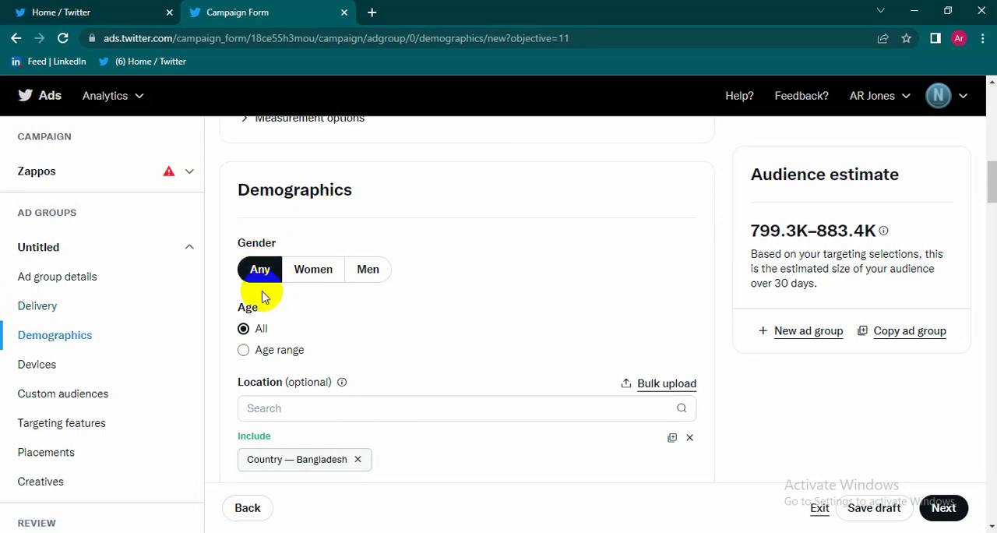
Step: Review the ad group's age, location, language, device, custom audience, targeting feature and placement options
scroll(273, 347, down, 1)
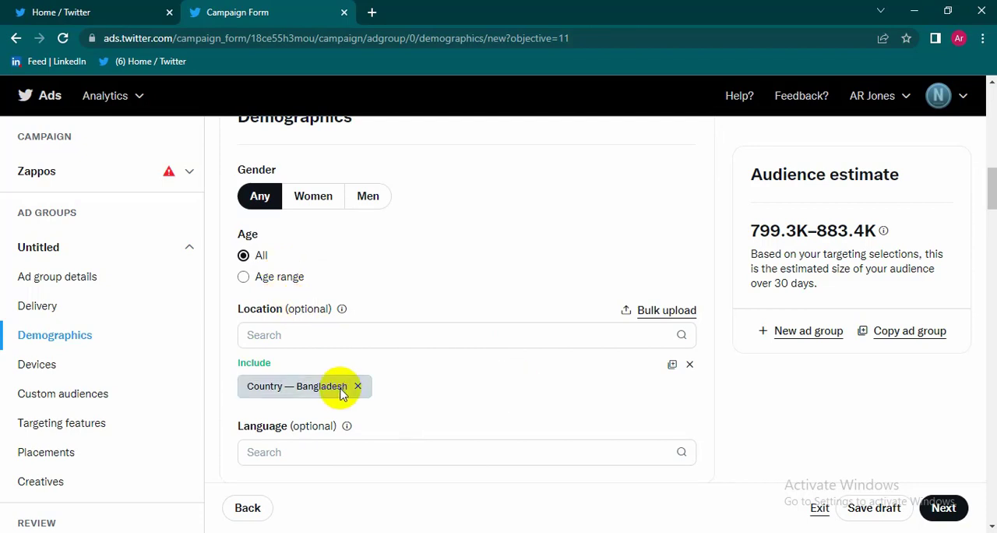
scroll(338, 383, down, 1)
scroll(358, 390, down, 2)
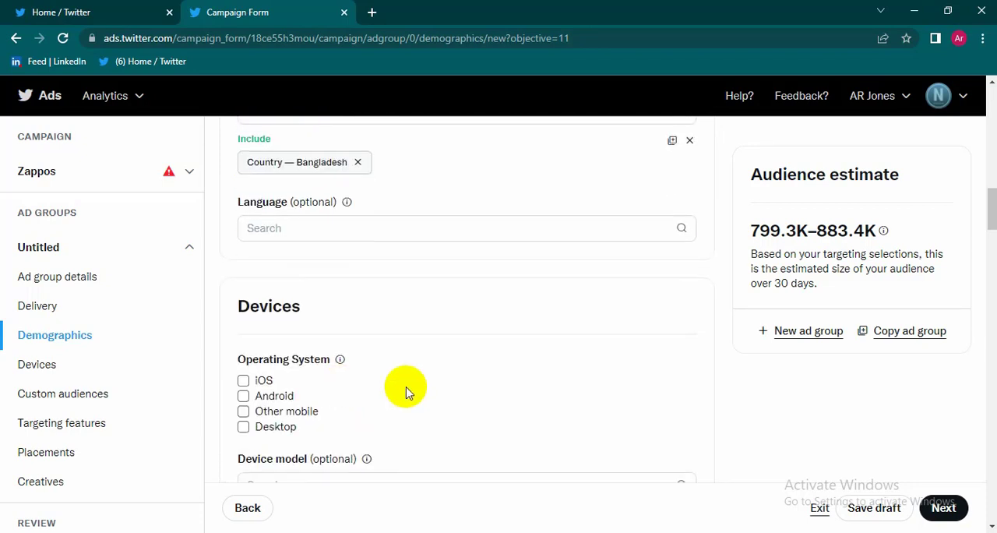
scroll(405, 392, down, 1)
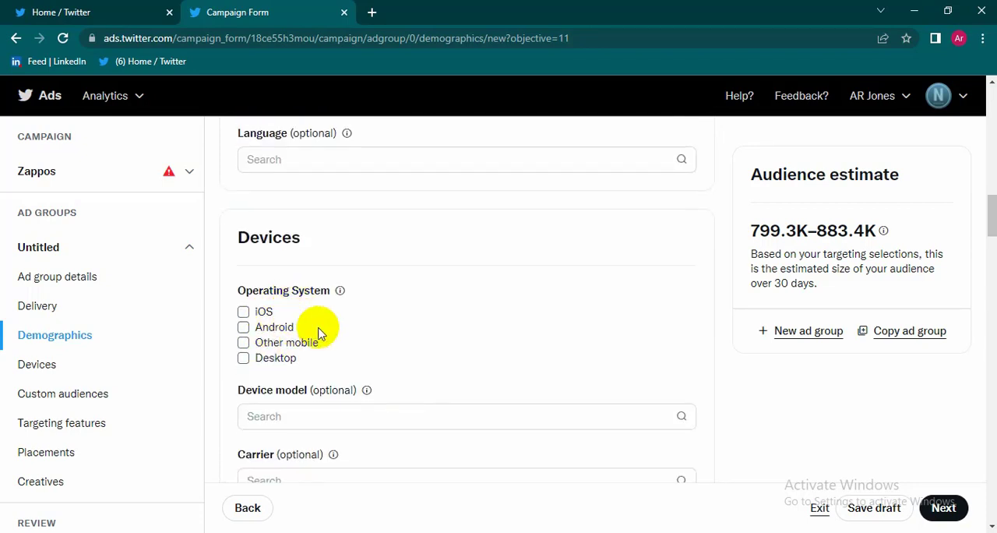
scroll(335, 370, down, 1)
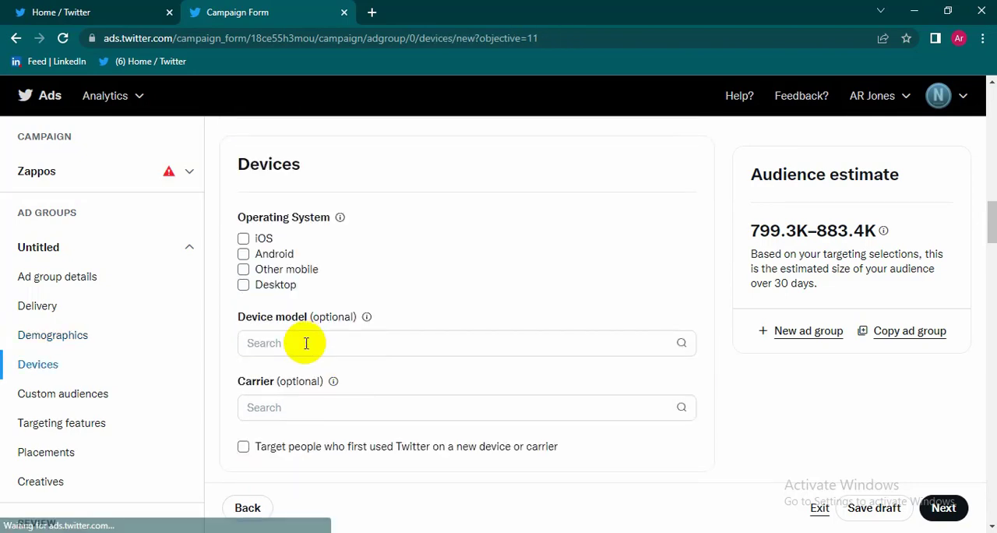
scroll(374, 356, down, 1)
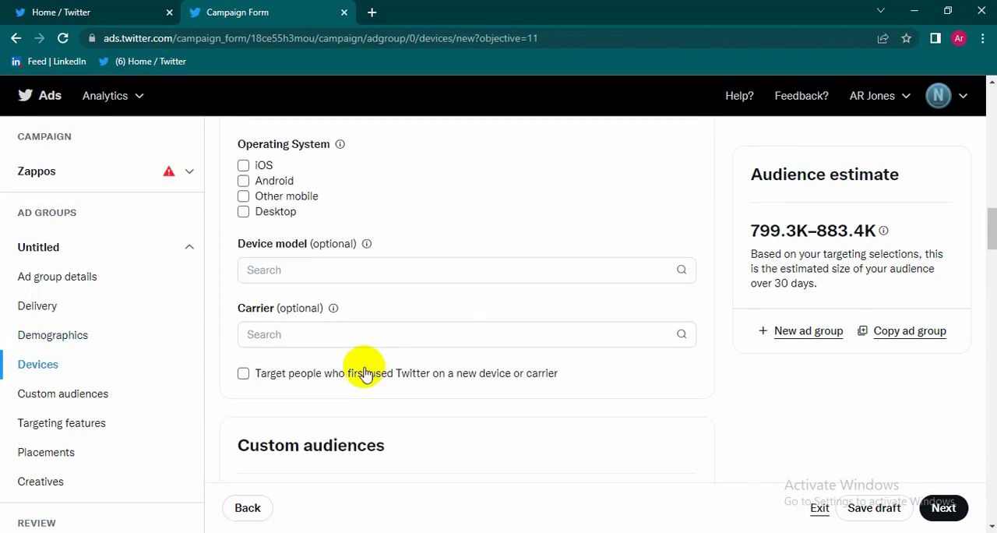
scroll(364, 373, down, 2)
scroll(374, 335, down, 2)
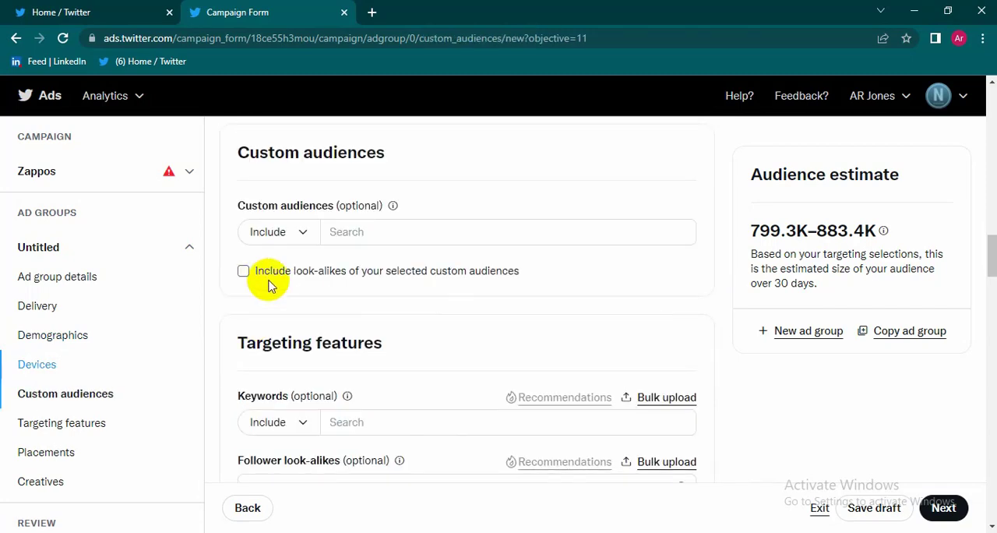
scroll(378, 289, down, 2)
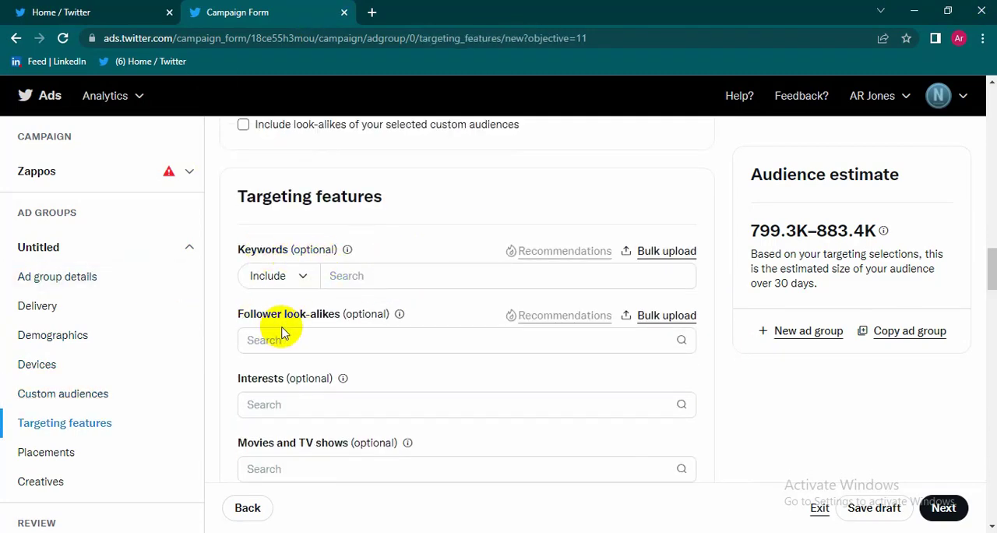
scroll(330, 335, down, 2)
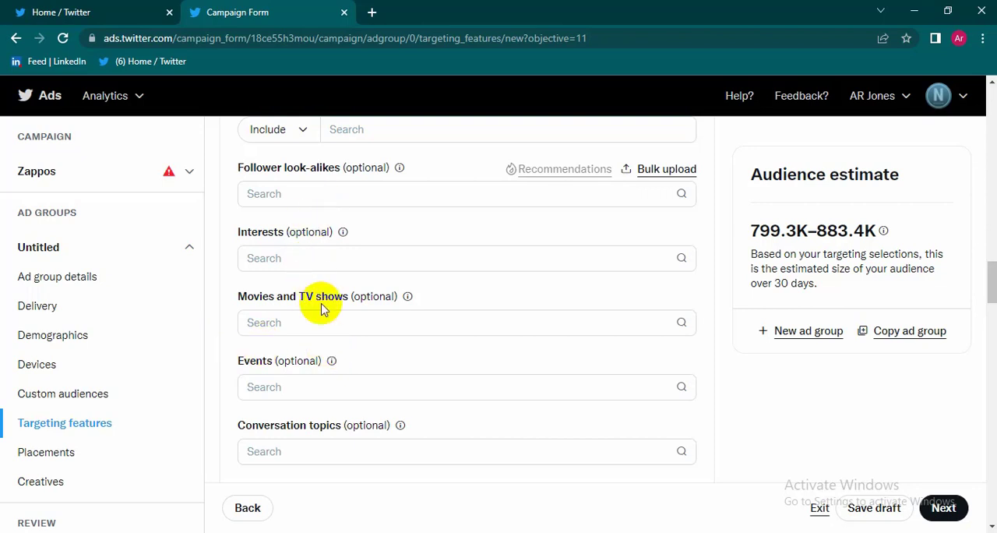
scroll(380, 425, down, 4)
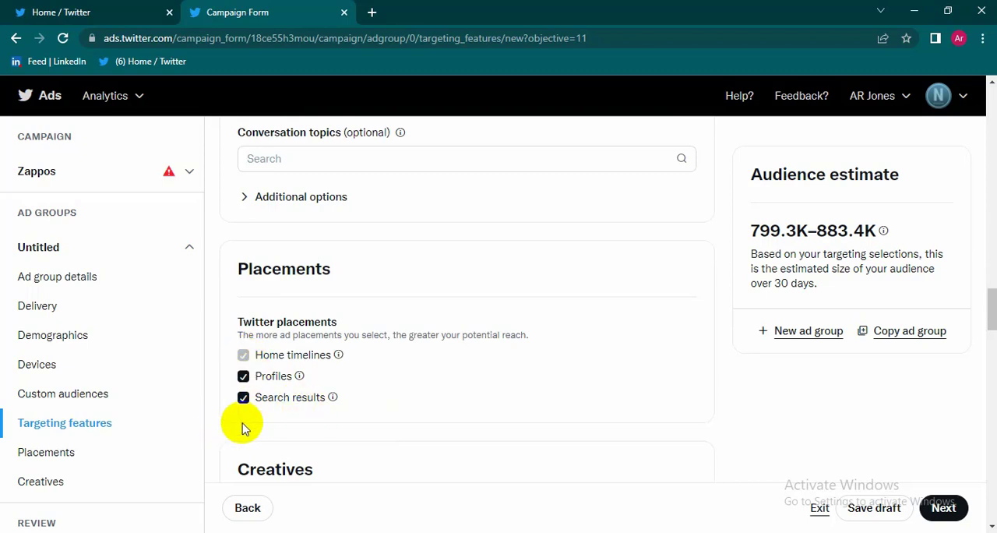
scroll(243, 425, down, 2)
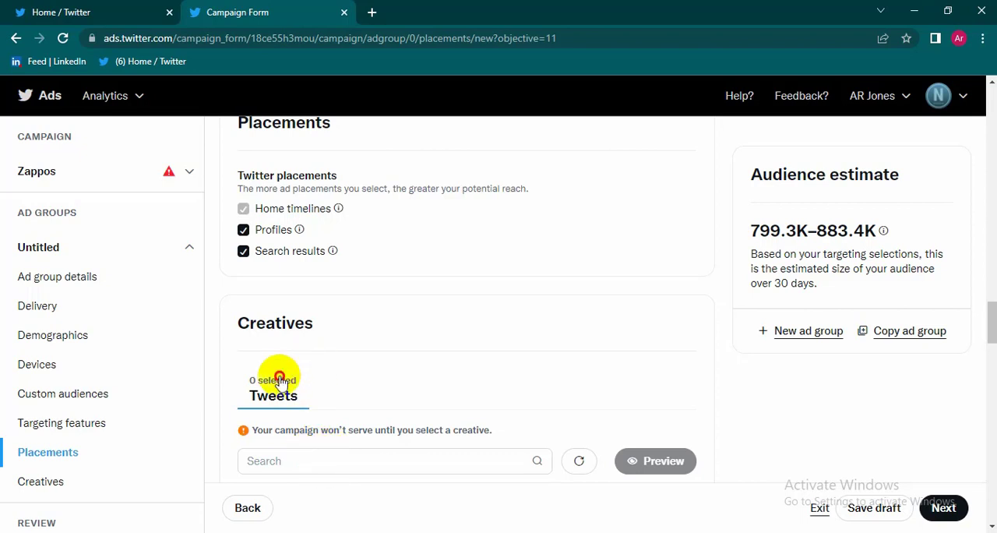
Step: Browse the promoted-only tweets in Creatives, load more of them, and select the boys' Vans sneakers tweet as the ad creative
scroll(366, 412, down, 2)
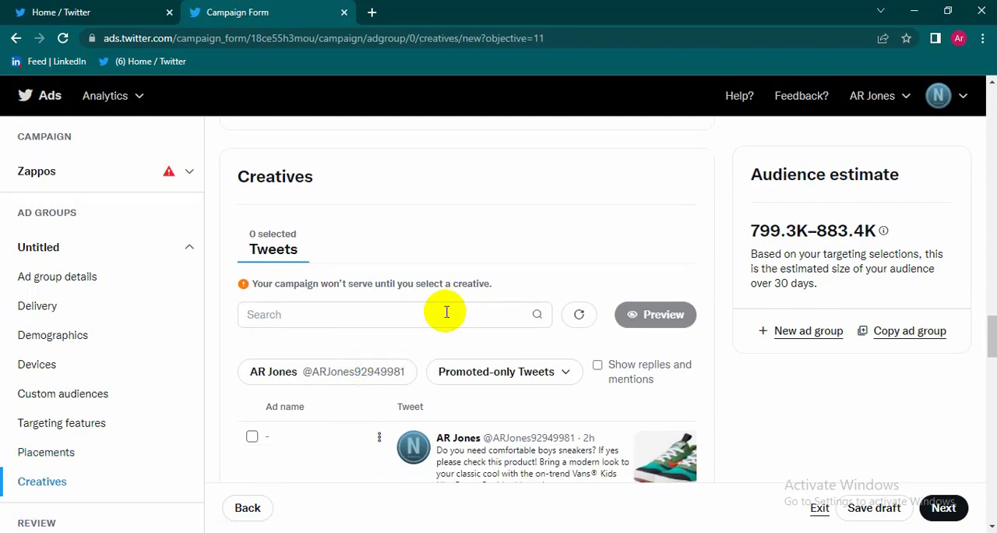
scroll(445, 312, down, 2)
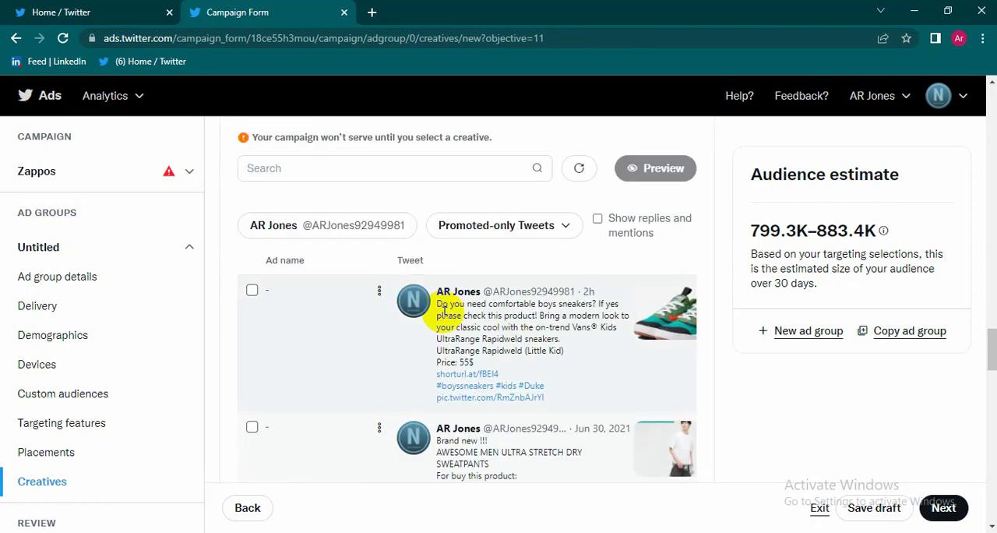
scroll(444, 312, up, 2)
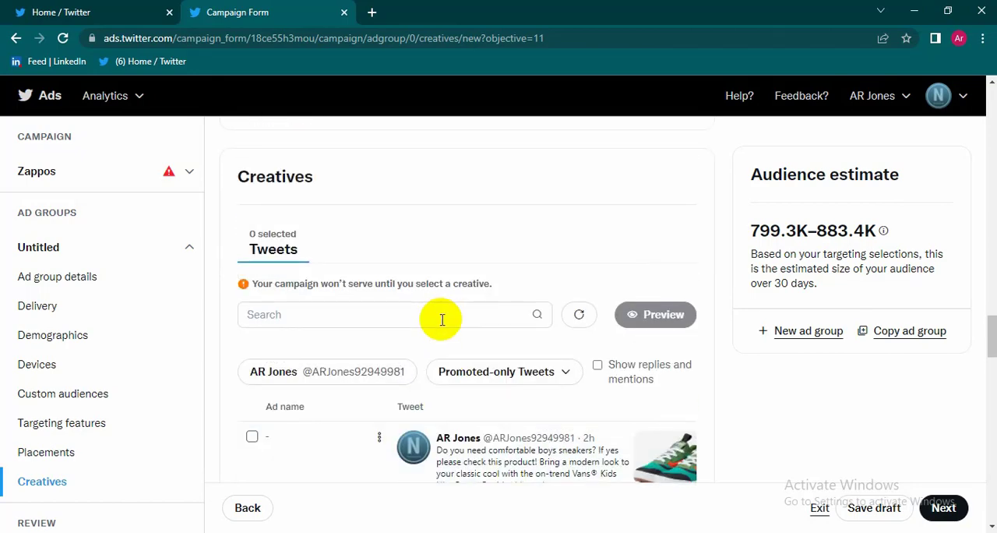
scroll(442, 319, down, 7)
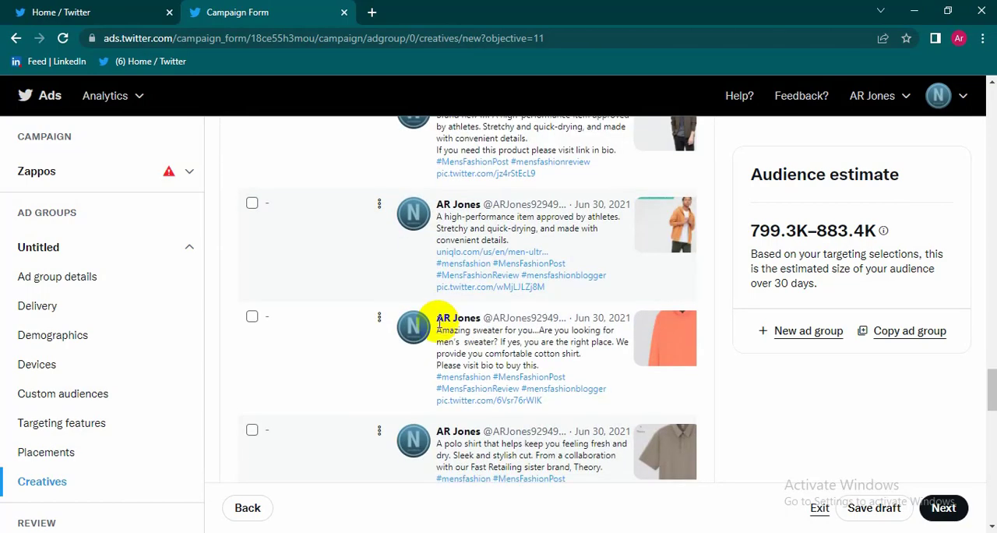
scroll(440, 323, down, 10)
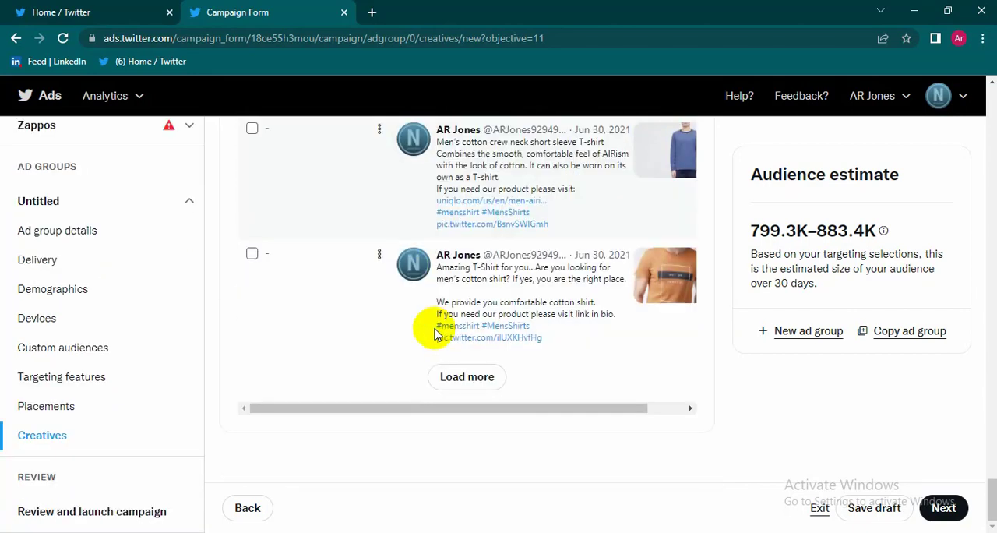
click(467, 377)
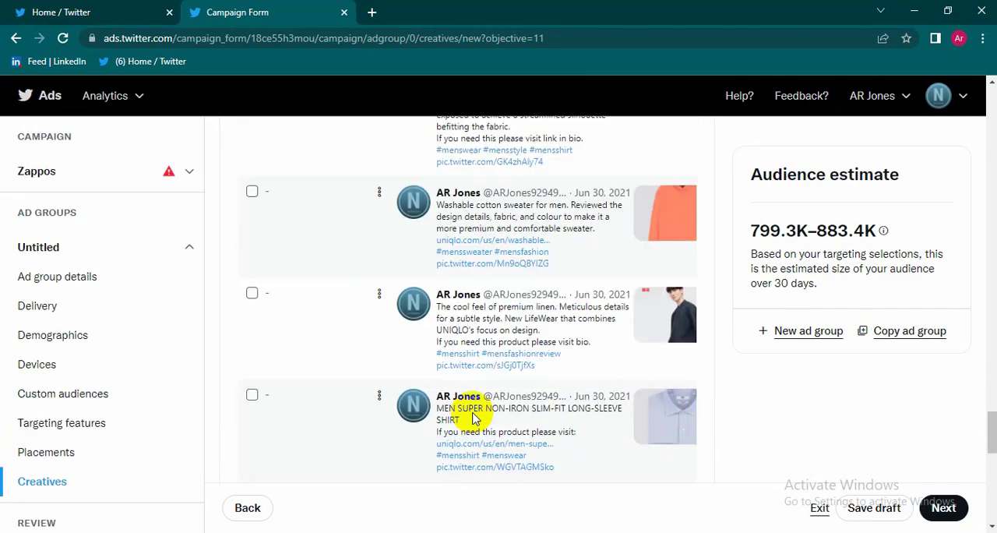
scroll(472, 419, up, 15)
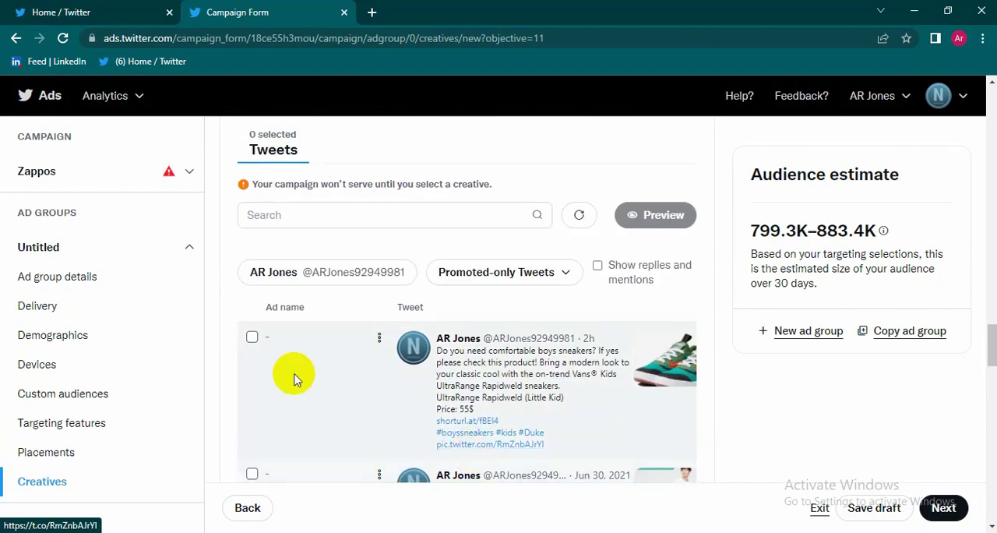
click(251, 337)
scroll(251, 338, down, 1)
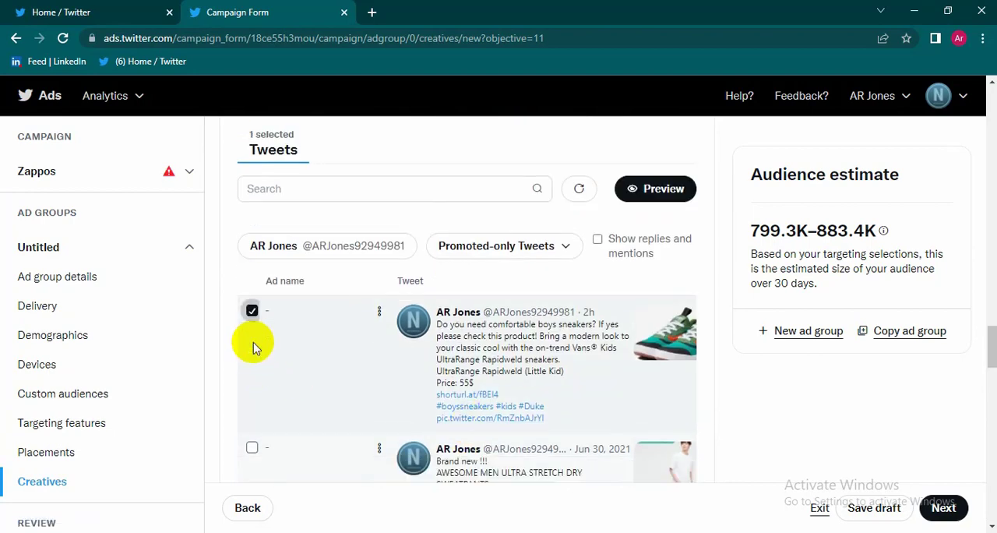
Step: Preview the selected sneakers tweet in both its mobile and desktop versions, then close the preview
click(674, 189)
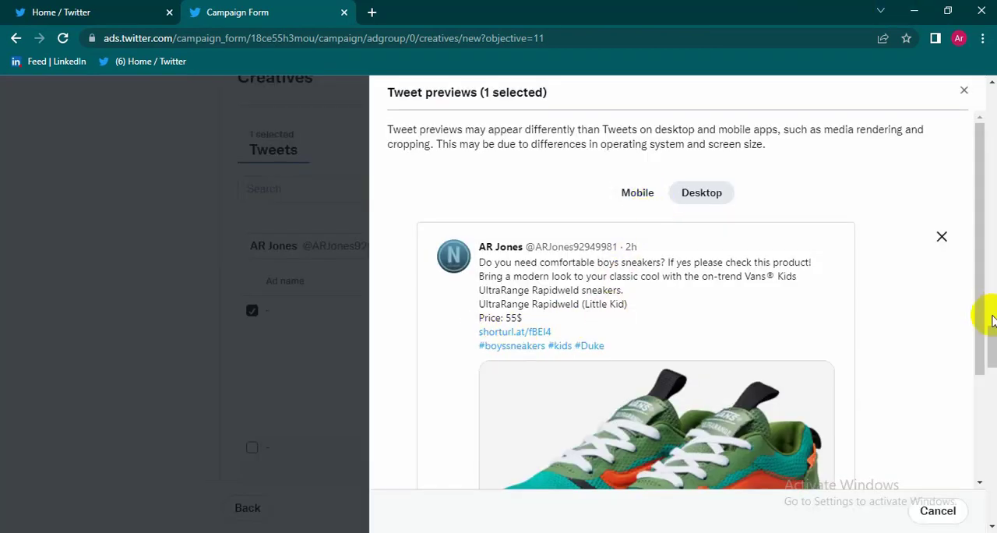
click(640, 194)
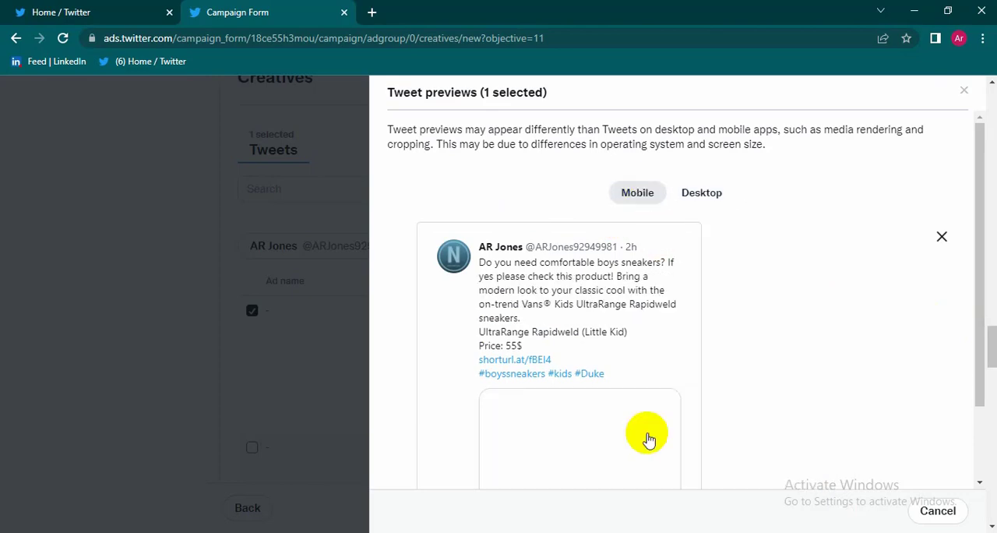
scroll(588, 414, down, 2)
scroll(668, 229, up, 2)
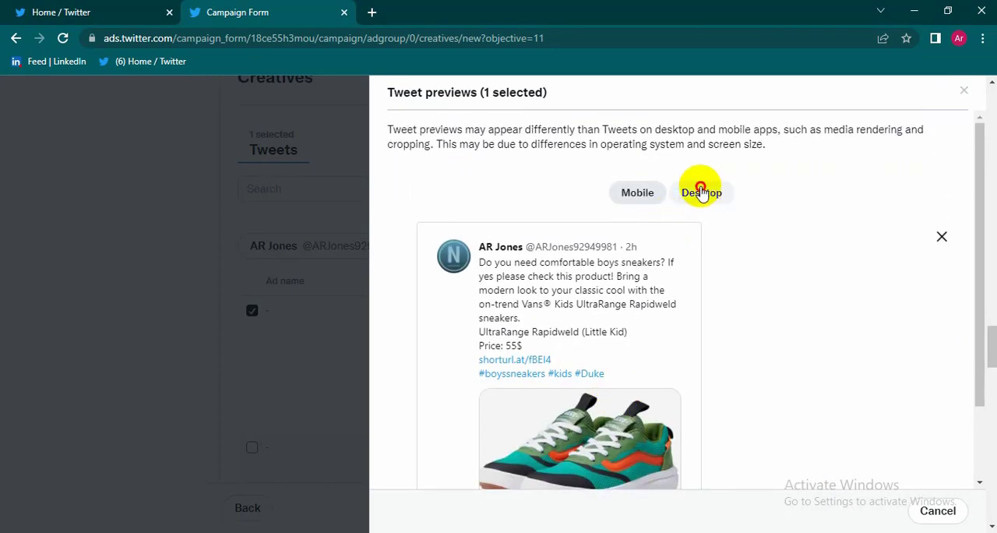
click(700, 192)
scroll(632, 311, down, 2)
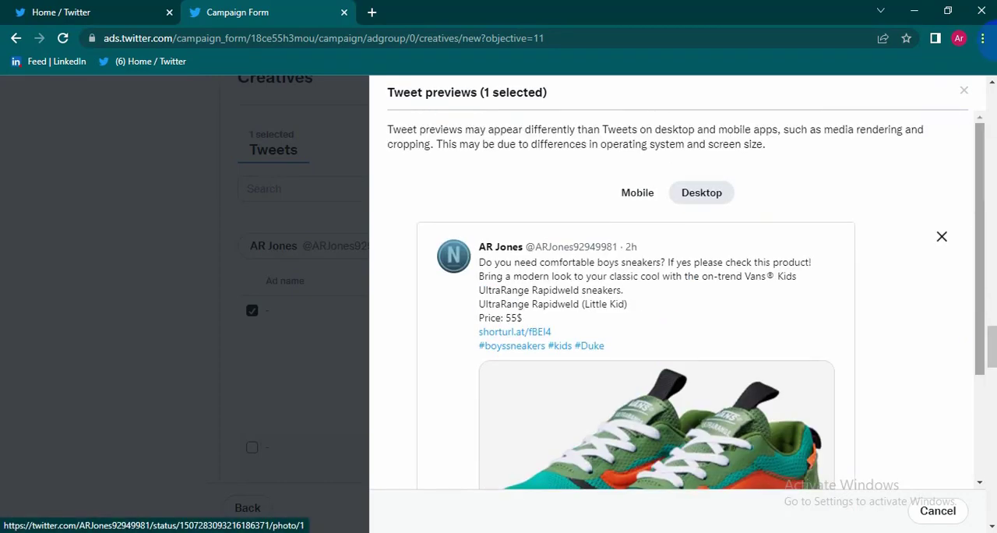
click(938, 510)
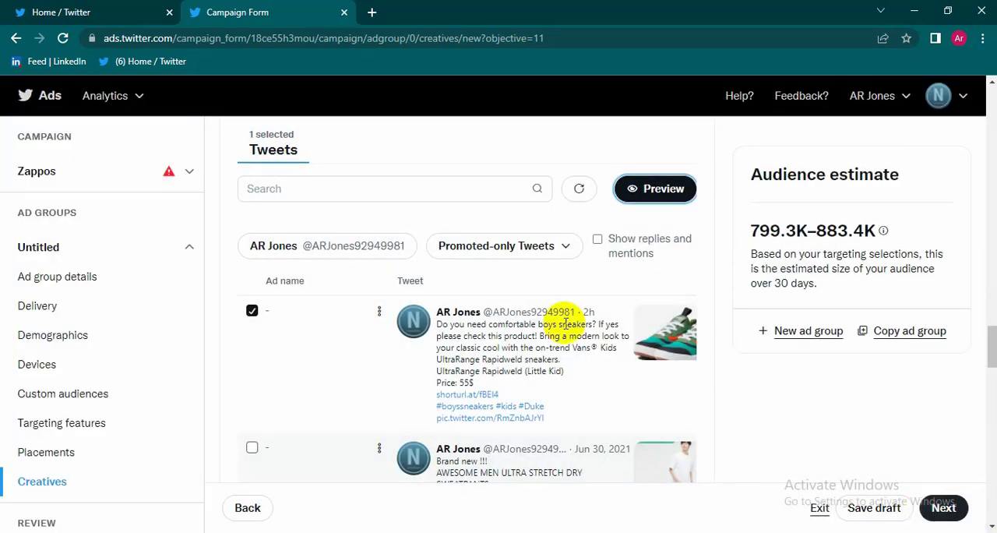
Step: Recheck the ad group's targeting features, custom audiences, devices and demographics against the chosen creative
scroll(465, 387, up, 15)
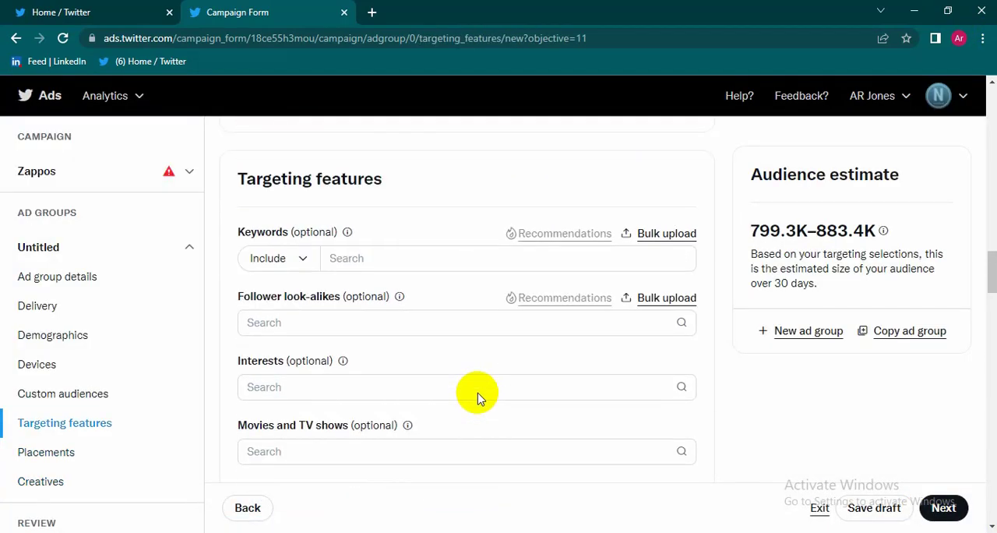
scroll(478, 398, up, 2)
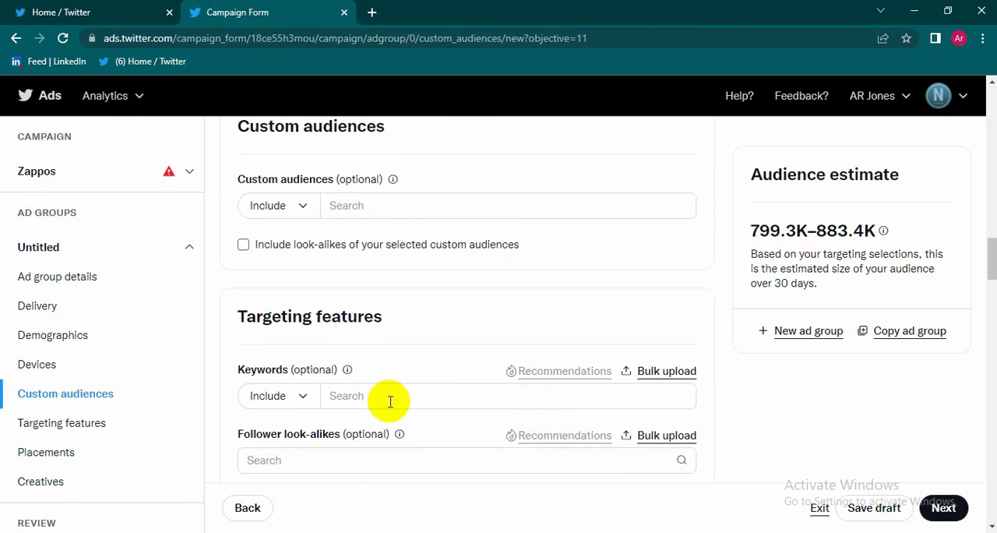
scroll(390, 402, up, 8)
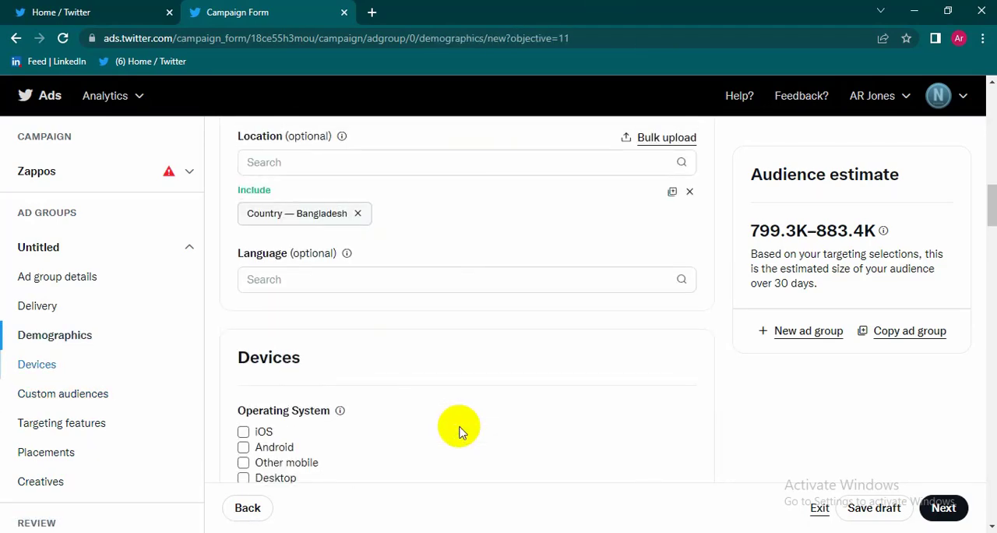
scroll(460, 433, up, 3)
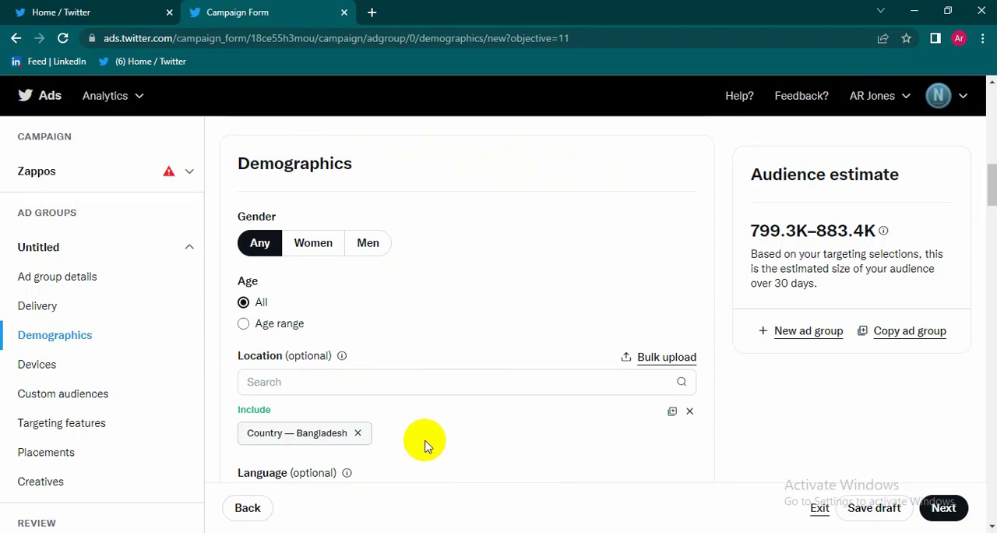
scroll(424, 445, up, 6)
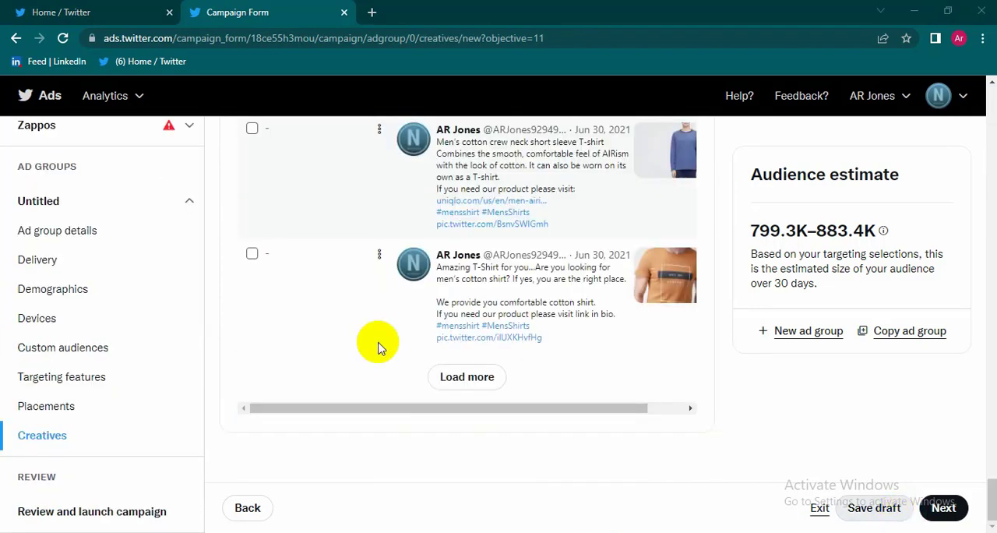
Step: Proceed to the campaign review and read through its campaign details, delivery, targeting, placements and creatives
click(944, 508)
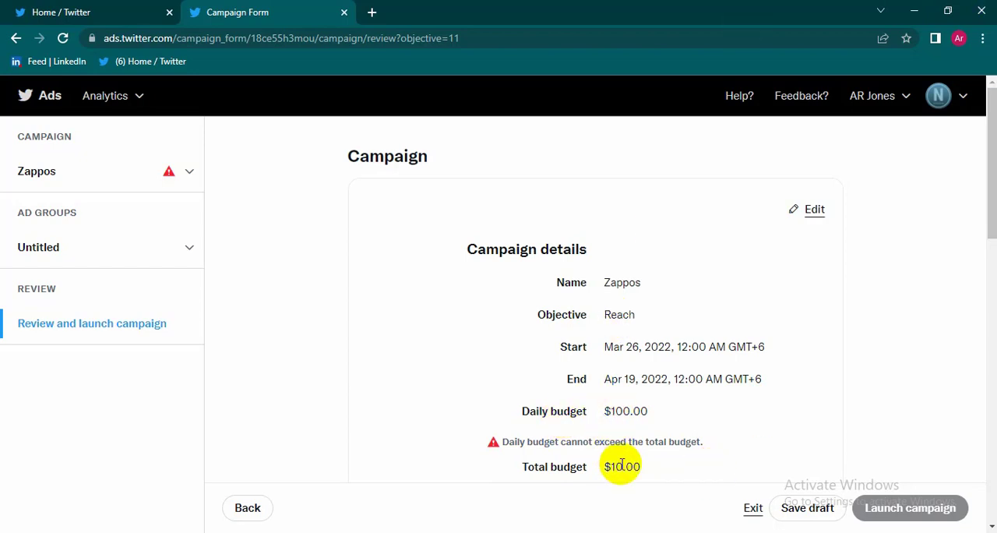
scroll(620, 465, down, 2)
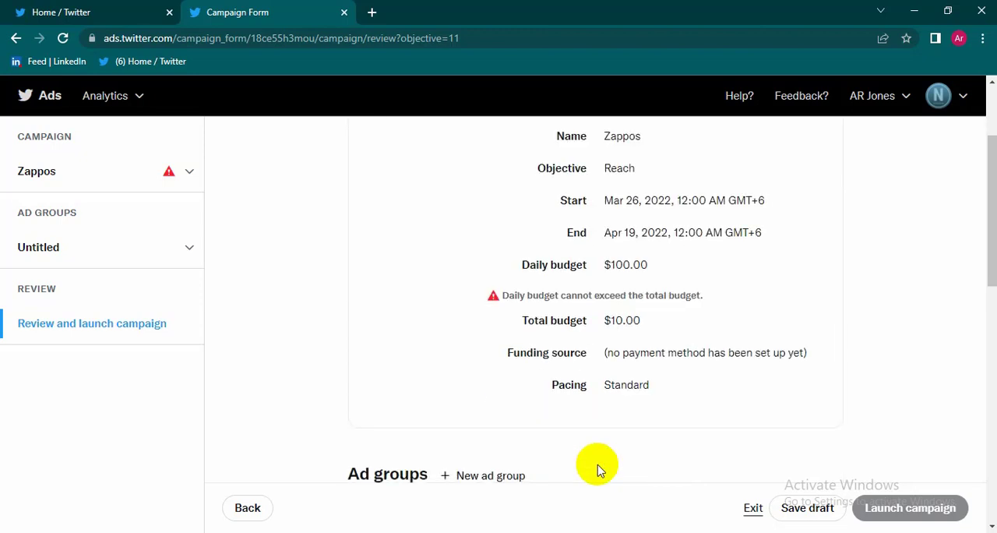
scroll(588, 502, down, 5)
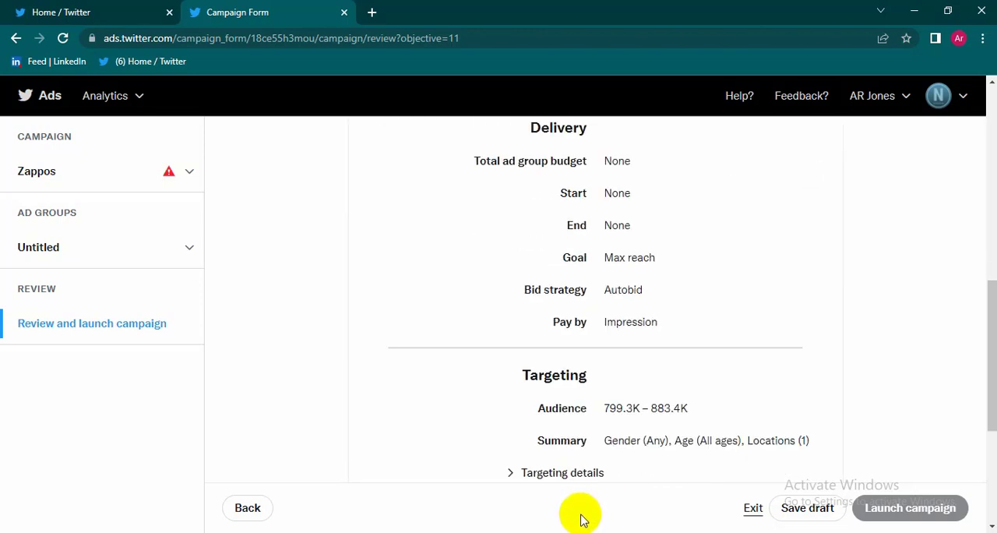
scroll(597, 509, down, 3)
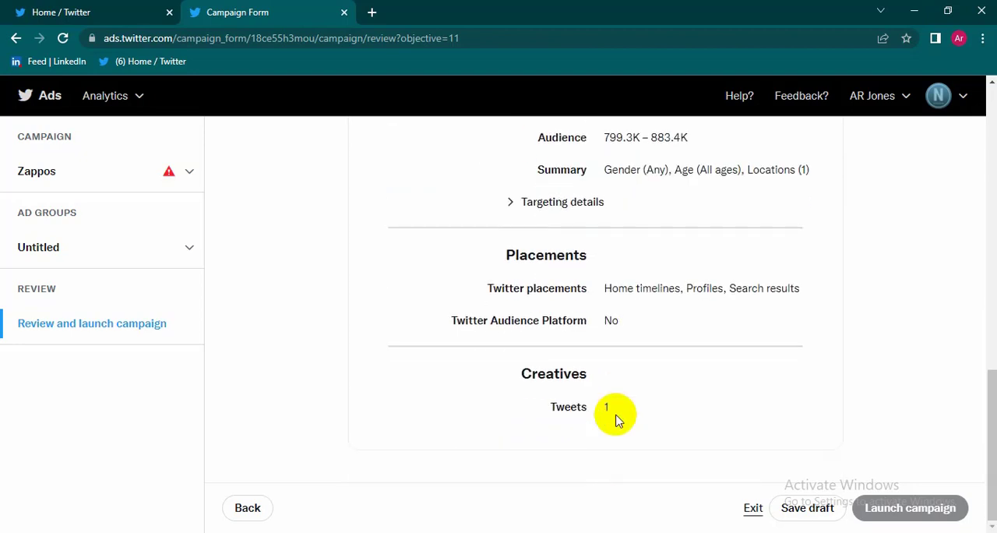
scroll(642, 363, up, 15)
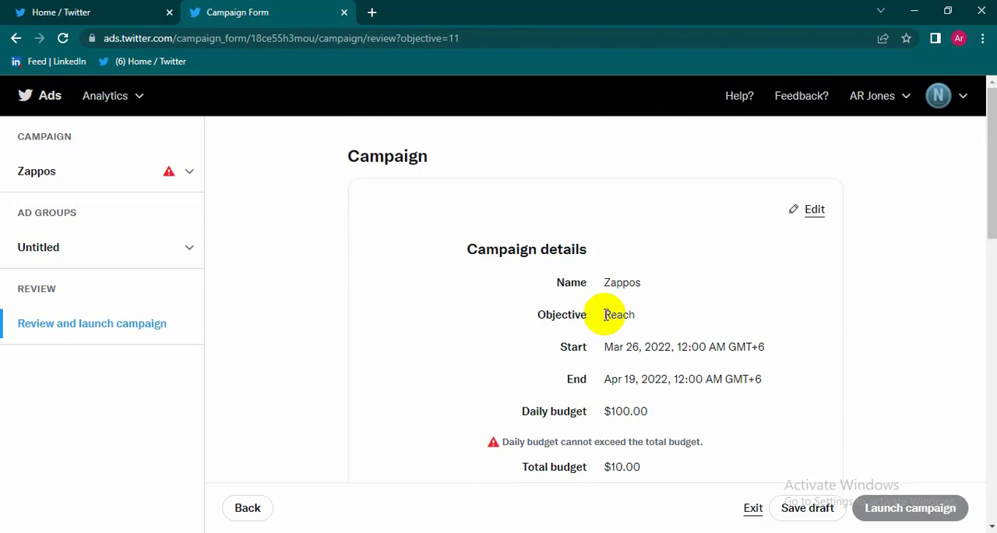
Step: Recheck the whole review summary, comparing the Zappos campaign's schedule and budgets with its ad group settings and launch option
scroll(606, 319, down, 3)
scroll(601, 322, down, 2)
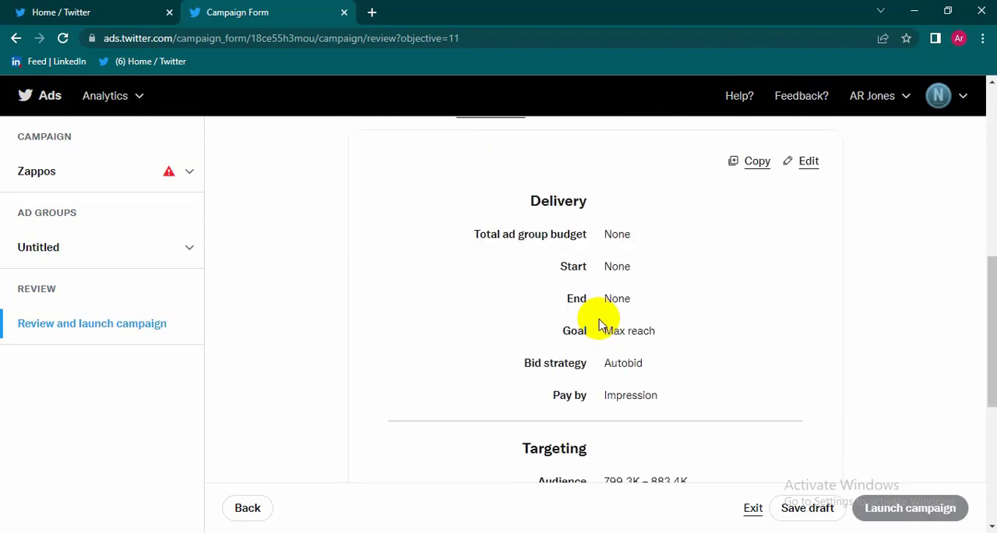
scroll(600, 323, down, 2)
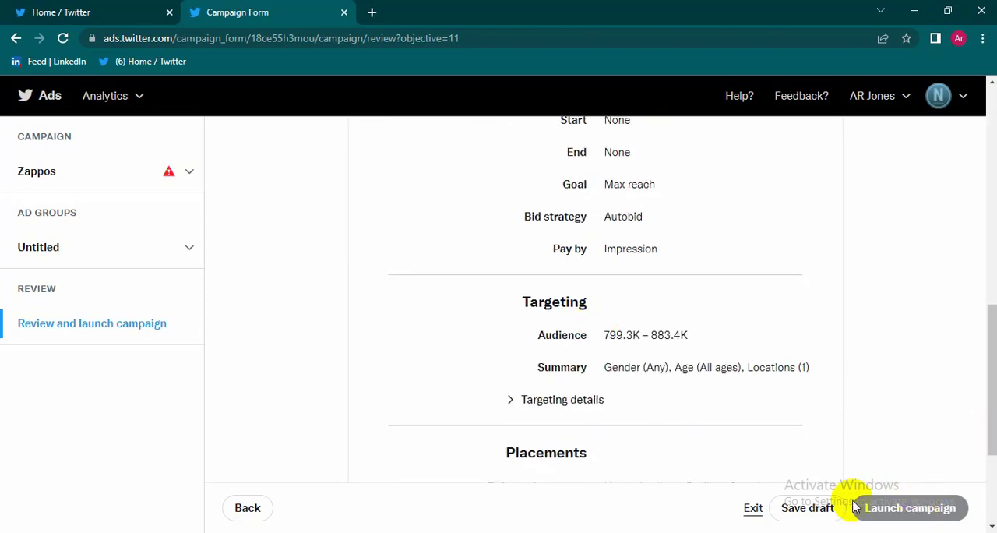
scroll(637, 403, down, 2)
scroll(634, 403, down, 1)
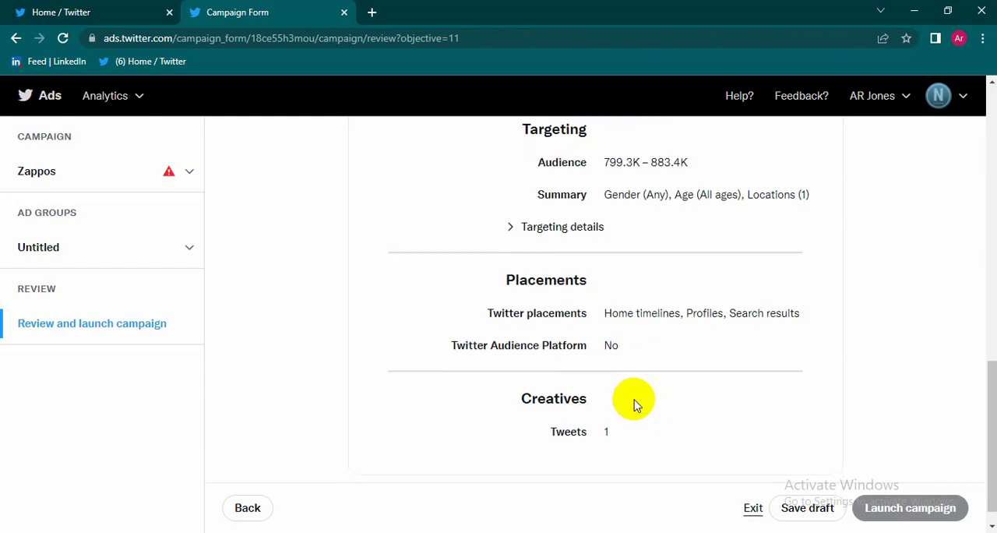
scroll(634, 404, up, 5)
scroll(632, 411, up, 4)
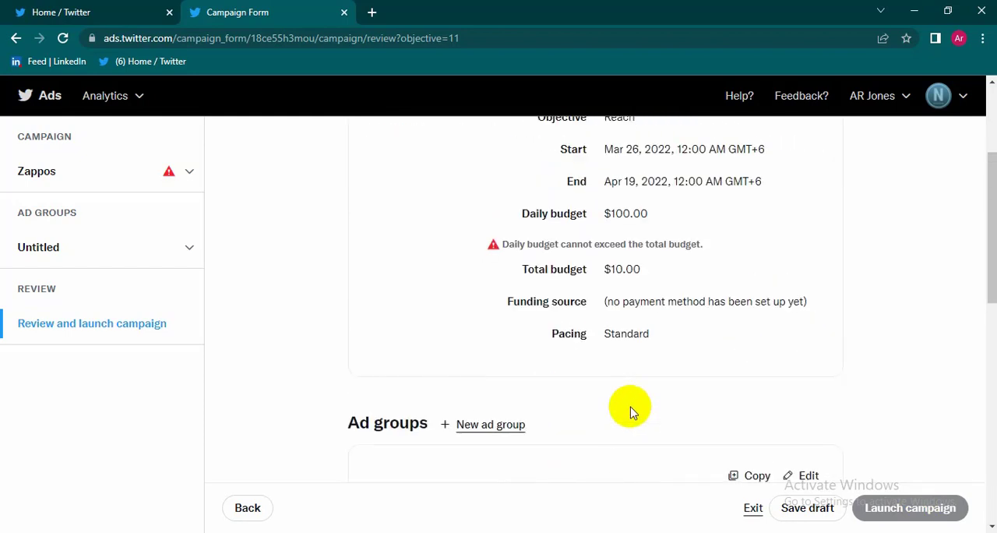
scroll(631, 420, up, 2)
scroll(631, 424, down, 1)
scroll(633, 433, down, 9)
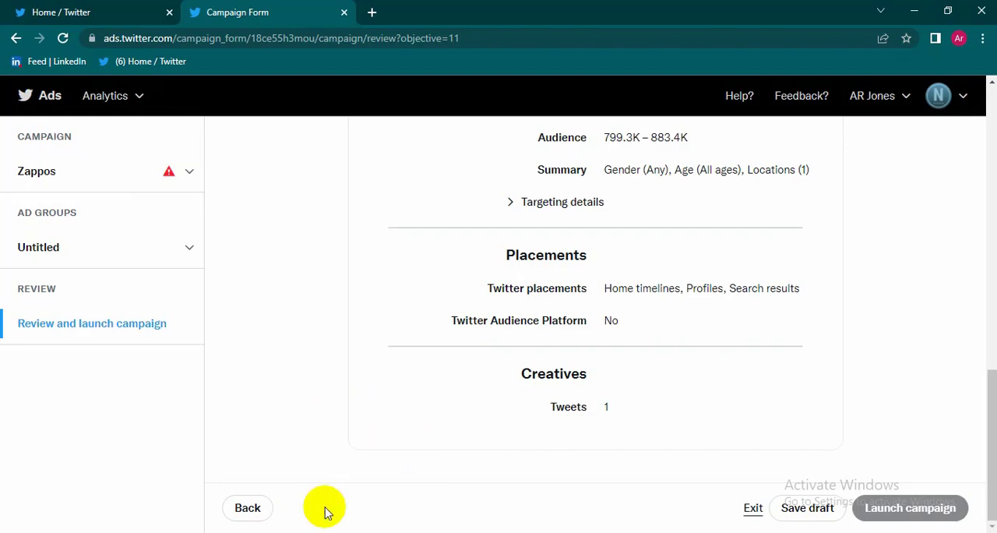
Step: Switch to the Twitter Marketing document in Word and look over the Twitter ads topic and its link
click(339, 532)
click(440, 431)
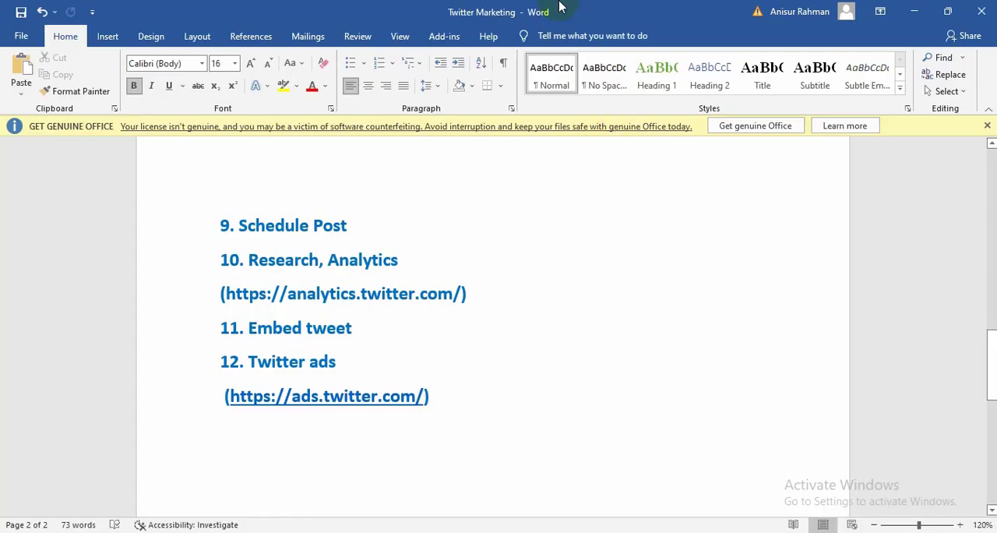
scroll(342, 383, up, 1)
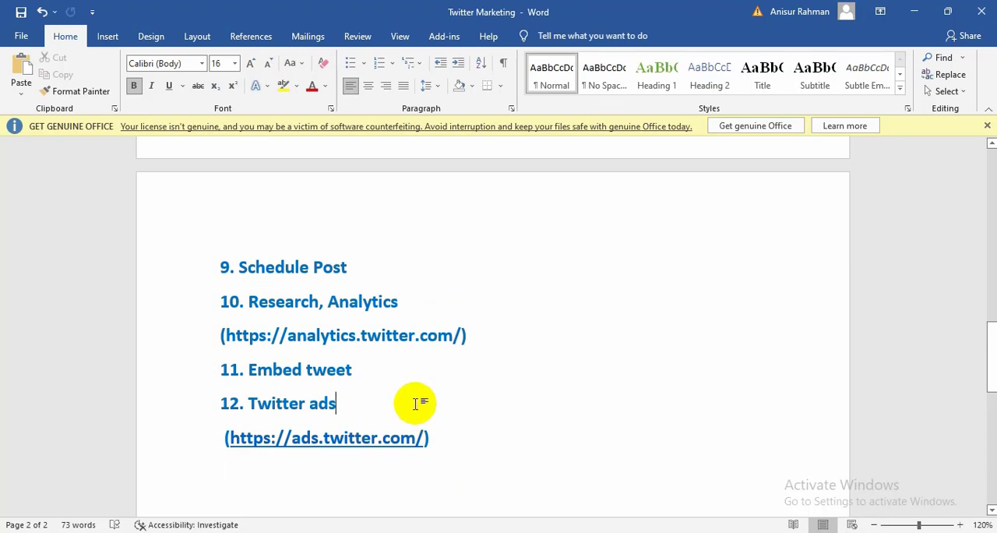
click(477, 448)
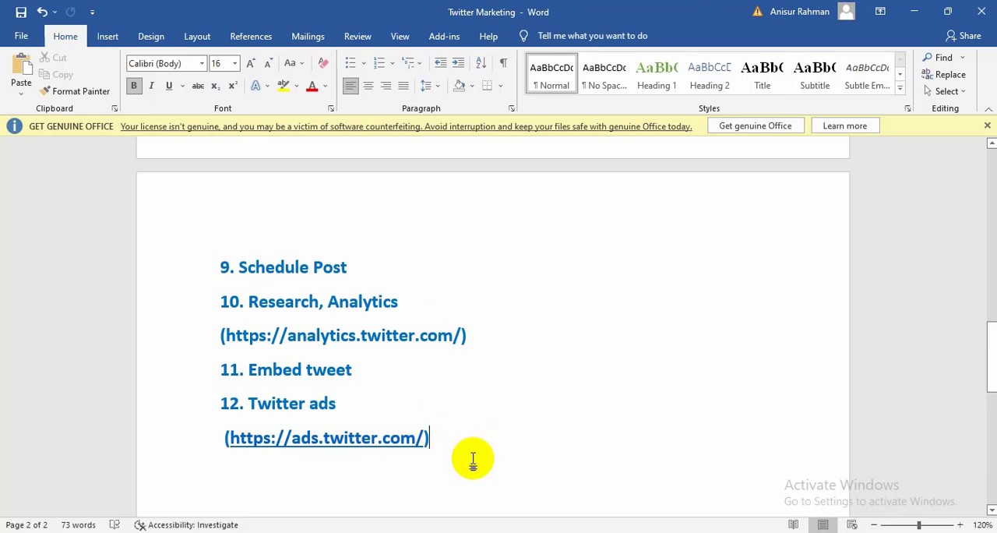
click(465, 532)
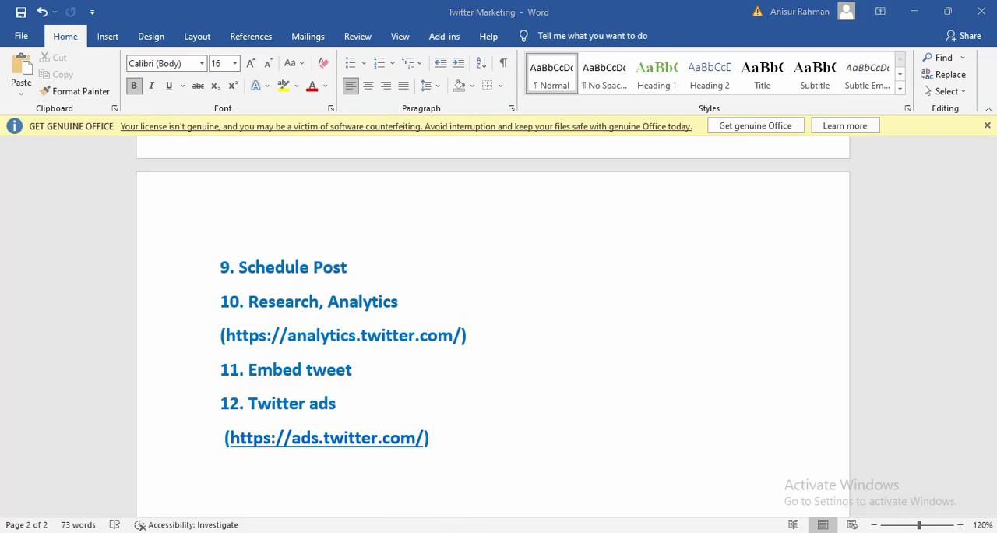